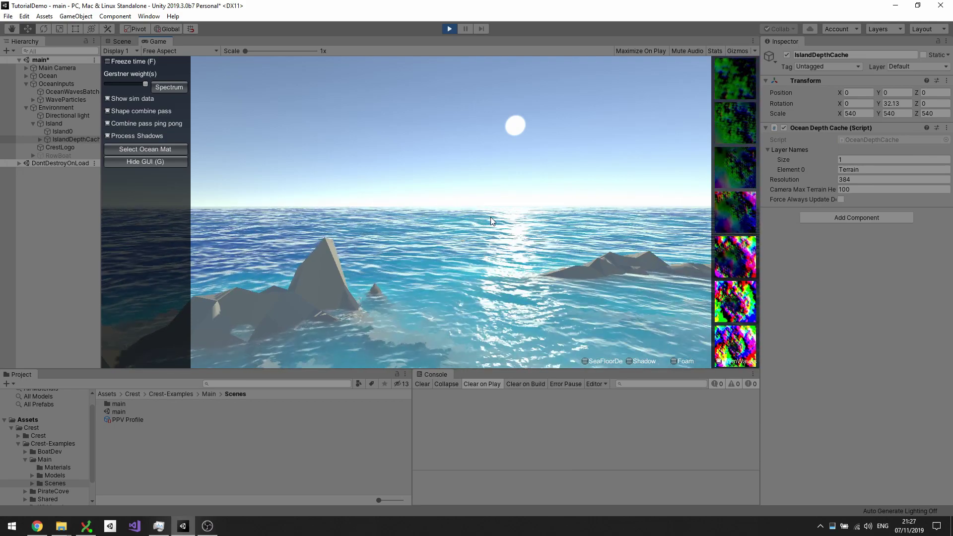
Look around the island's shallow bay and shoreline waves in the running scene, and stop play mode.
drag(490, 217, 508, 204)
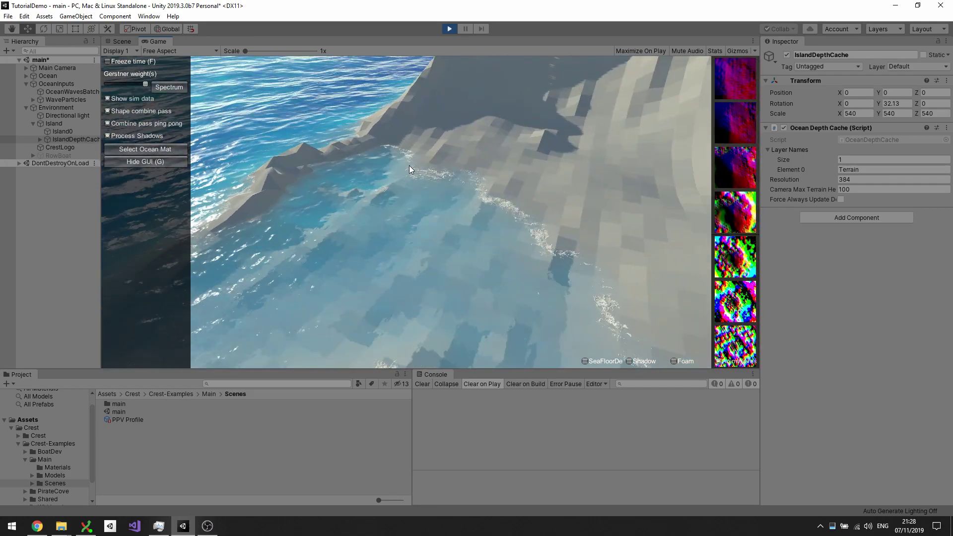
drag(434, 234, 484, 160)
key(w)
drag(421, 178, 313, 174)
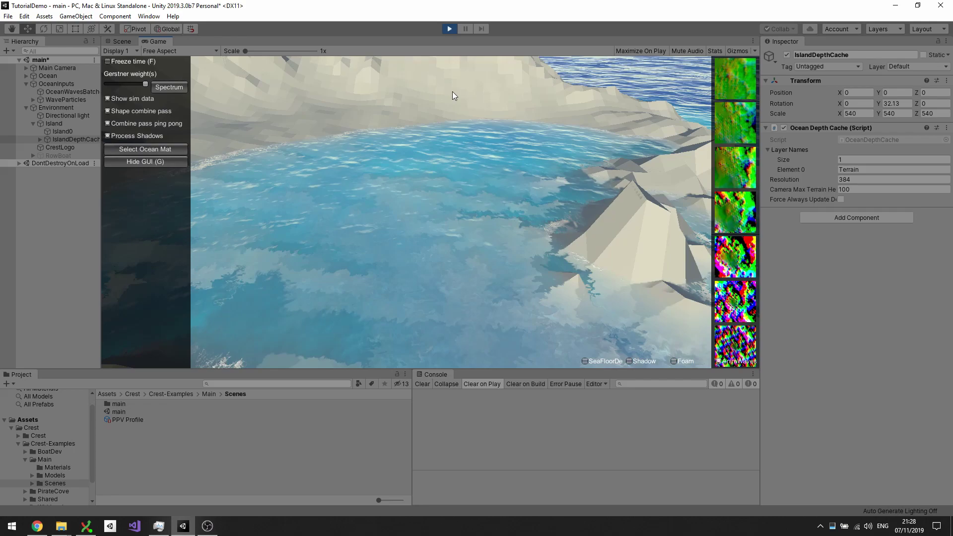
drag(441, 174, 180, 154)
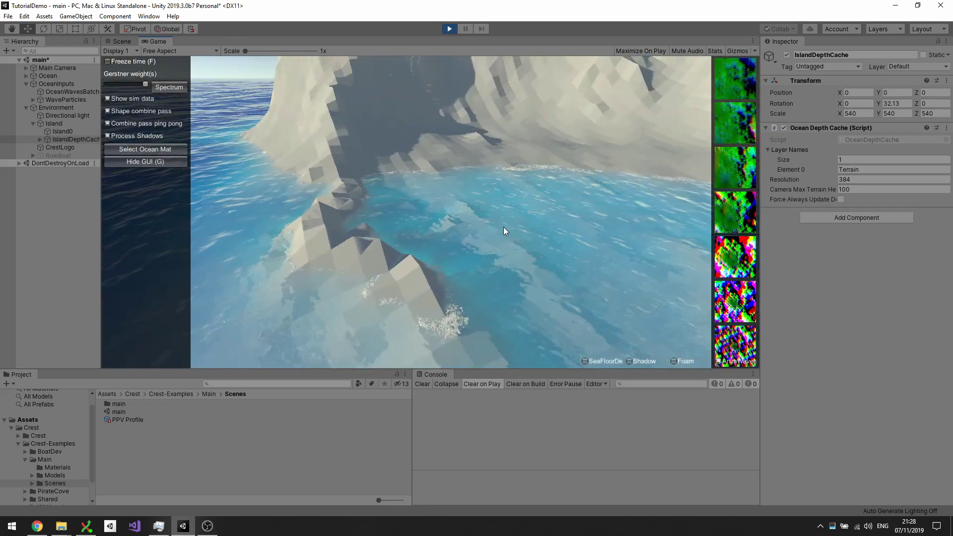
drag(503, 227, 129, 230)
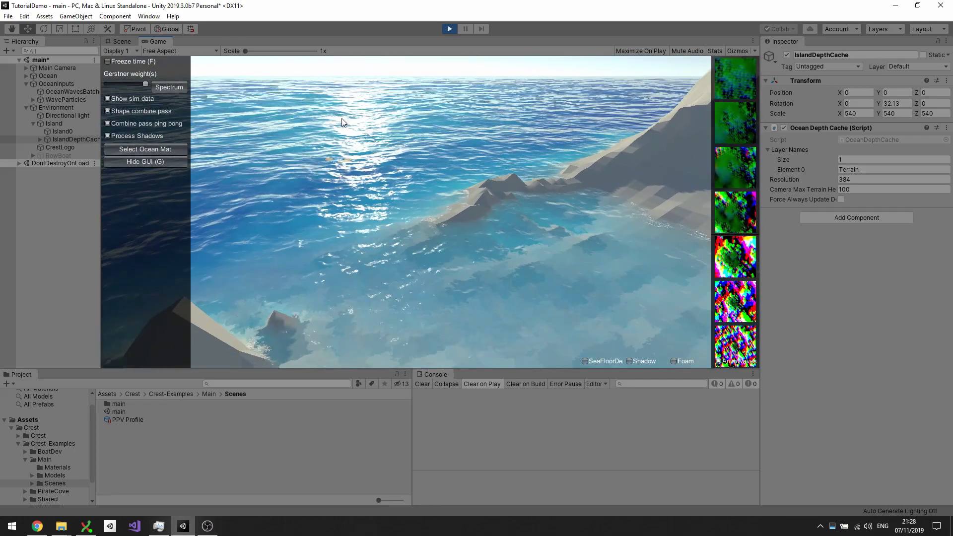
click(448, 29)
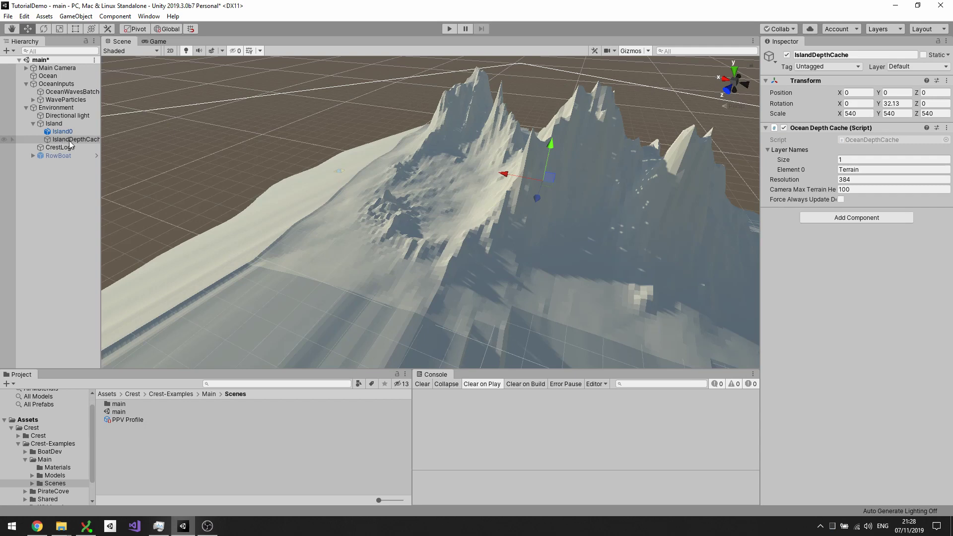
Deactivate the IslandDepthCache object.
click(786, 56)
click(786, 55)
click(786, 55)
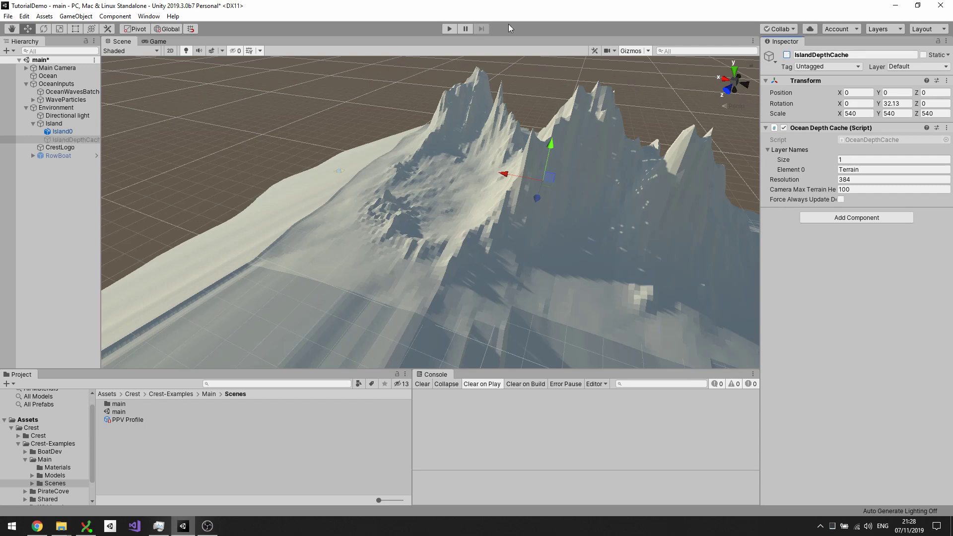
Run the scene with the depth cache disabled, examine the water around the island's shore, and exit play mode.
click(446, 28)
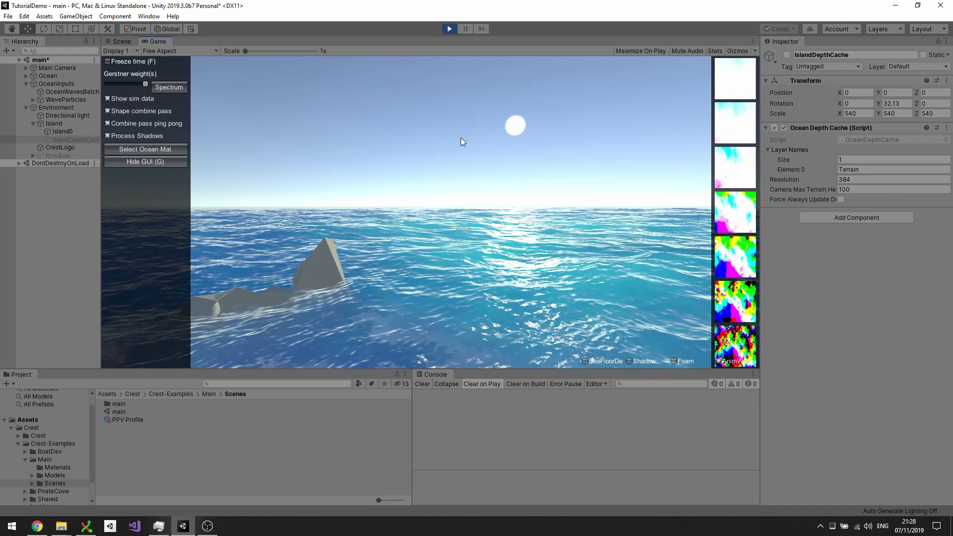
drag(460, 138, 626, 229)
key(w)
key(s)
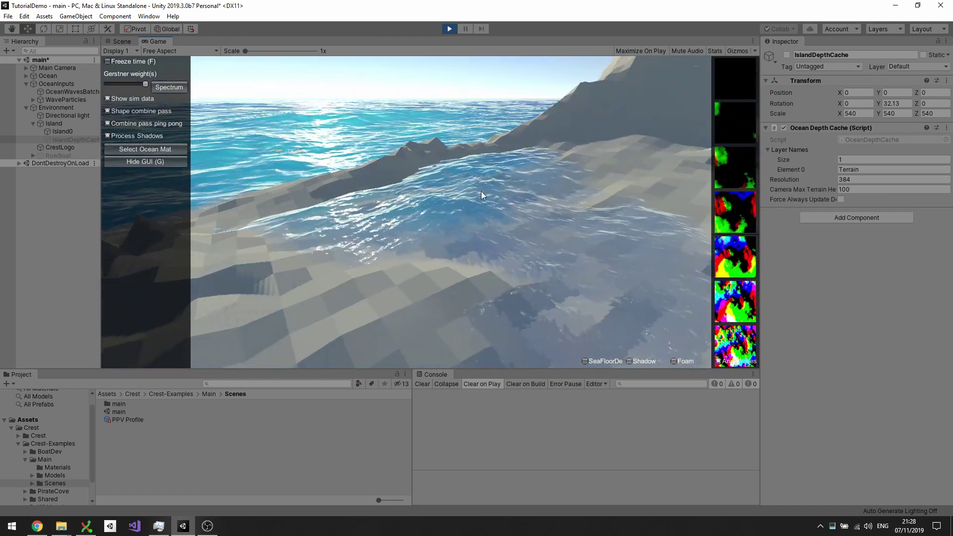
drag(481, 191, 354, 143)
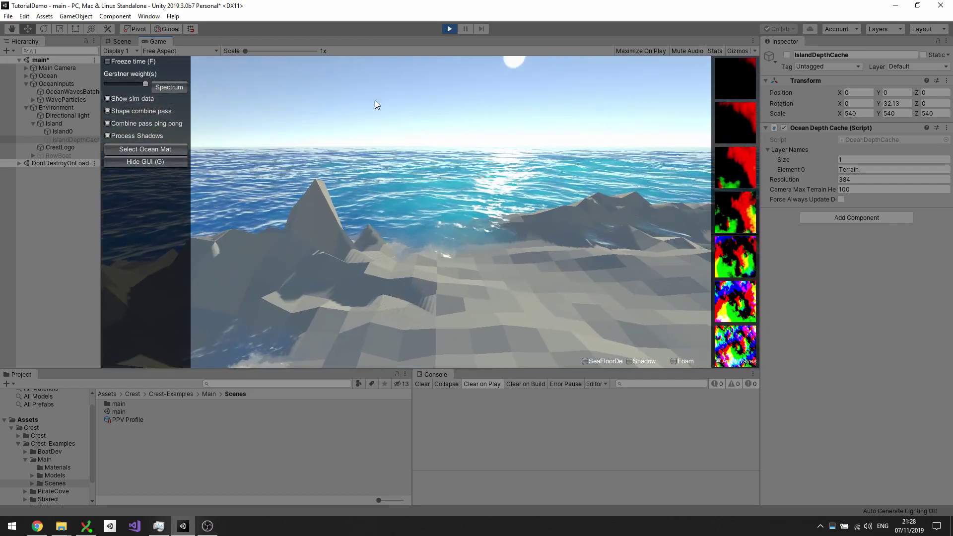
click(449, 28)
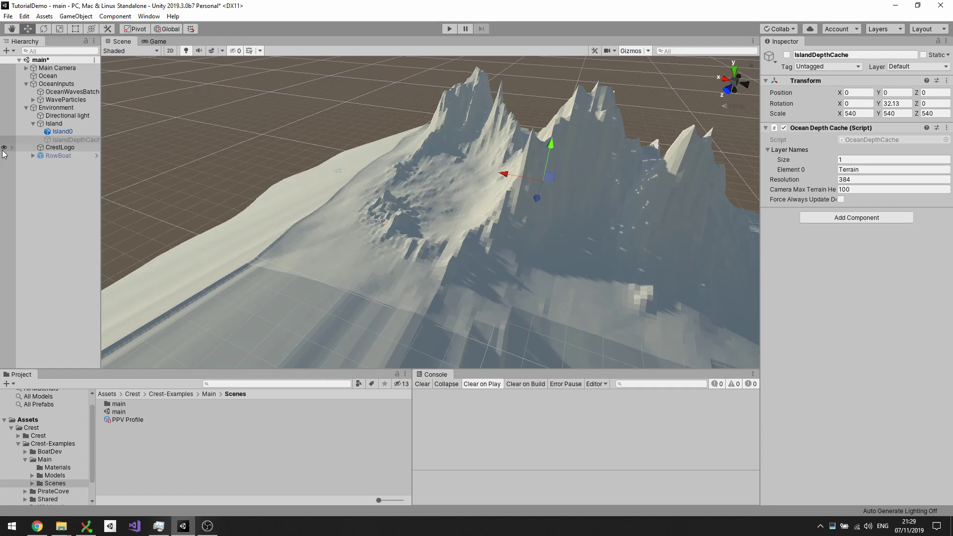
Create an empty game object at the root of the scene and set its position to 0, 0, 0.
click(65, 177)
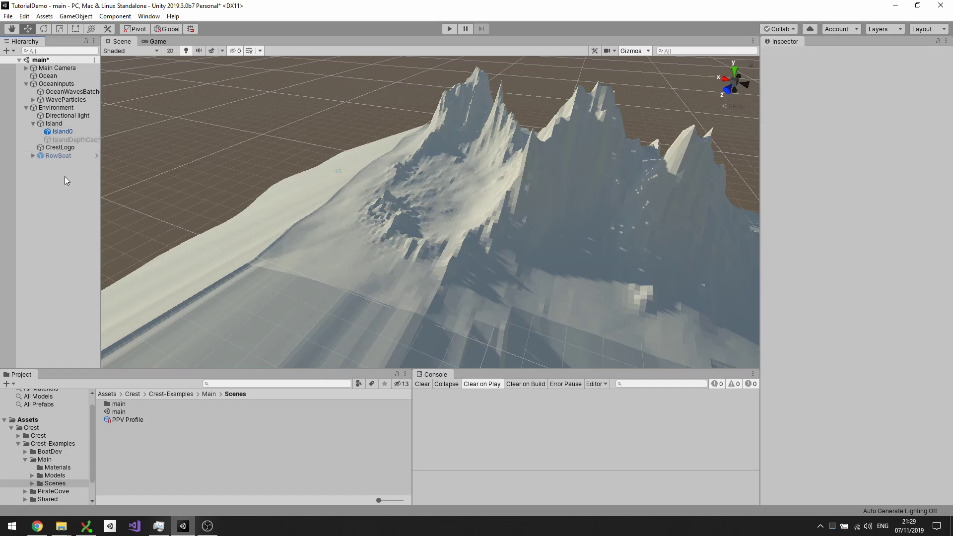
click(76, 16)
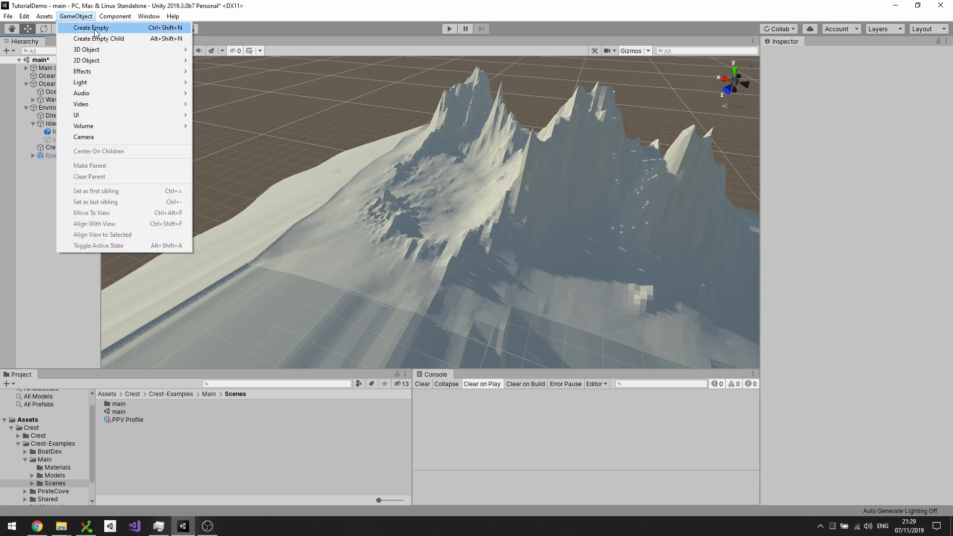
click(96, 29)
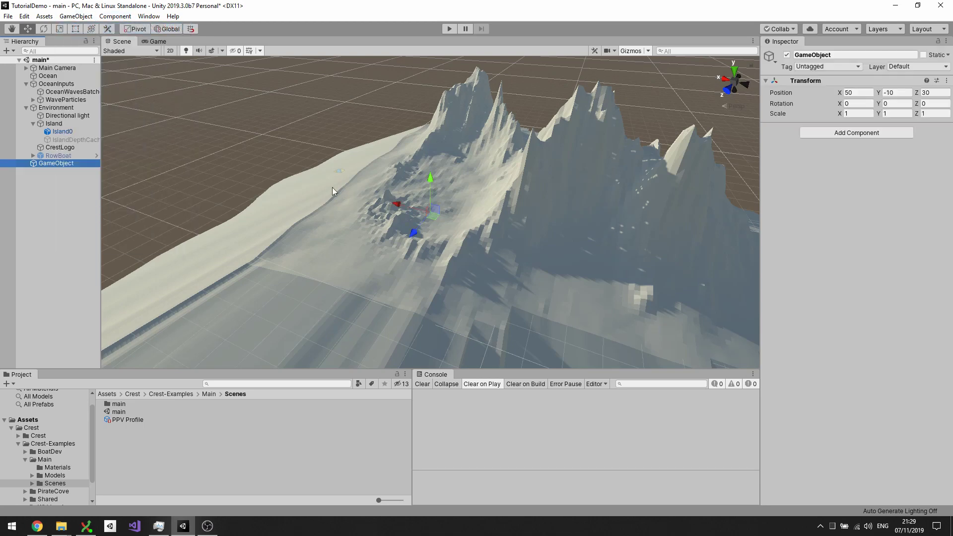
key(f)
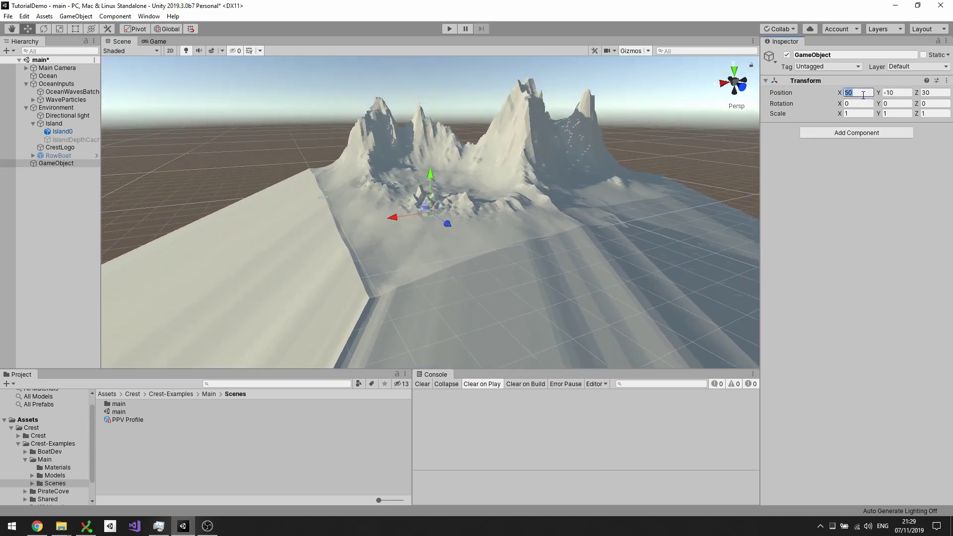
text(00)
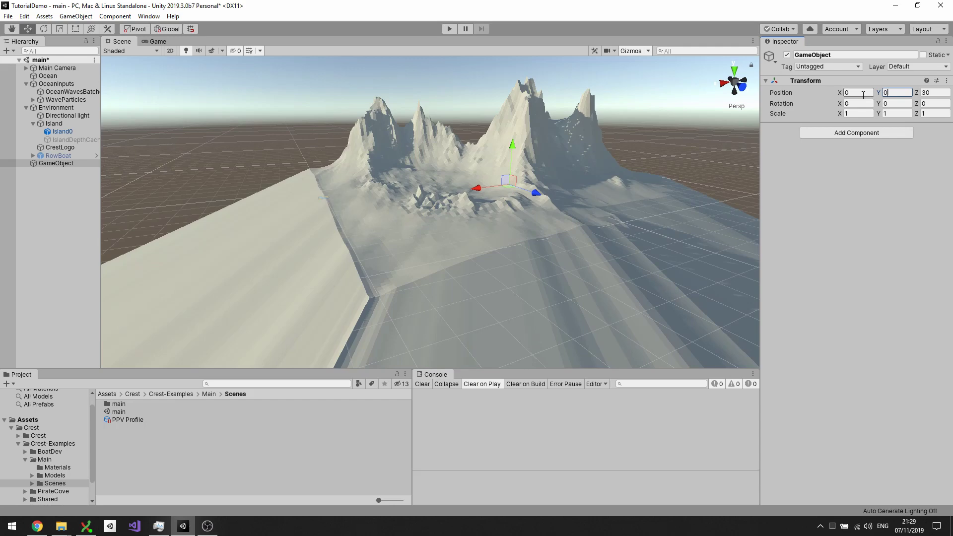
key(Tab)
text(0)
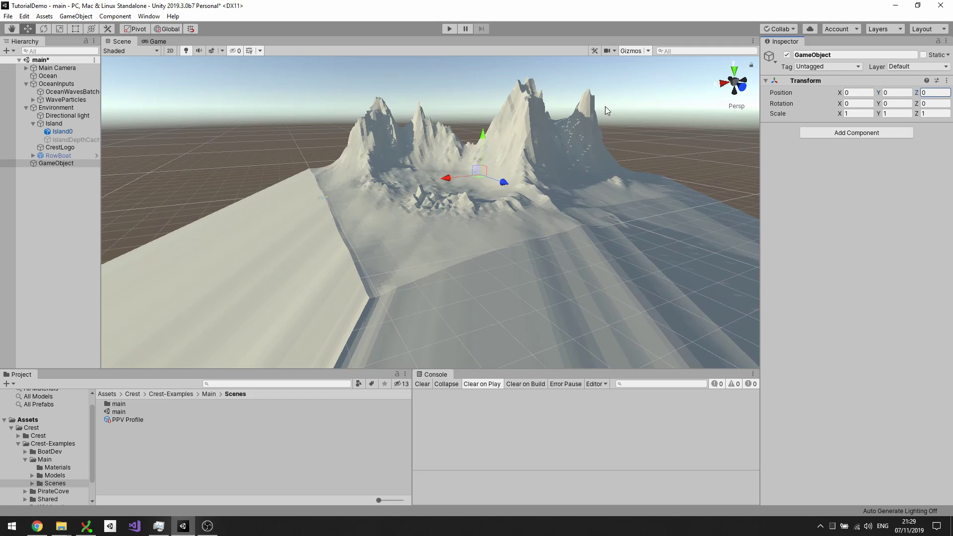
Set the new object's Y position to 5 to match the Ocean object, and rename it DepthCache.
click(48, 76)
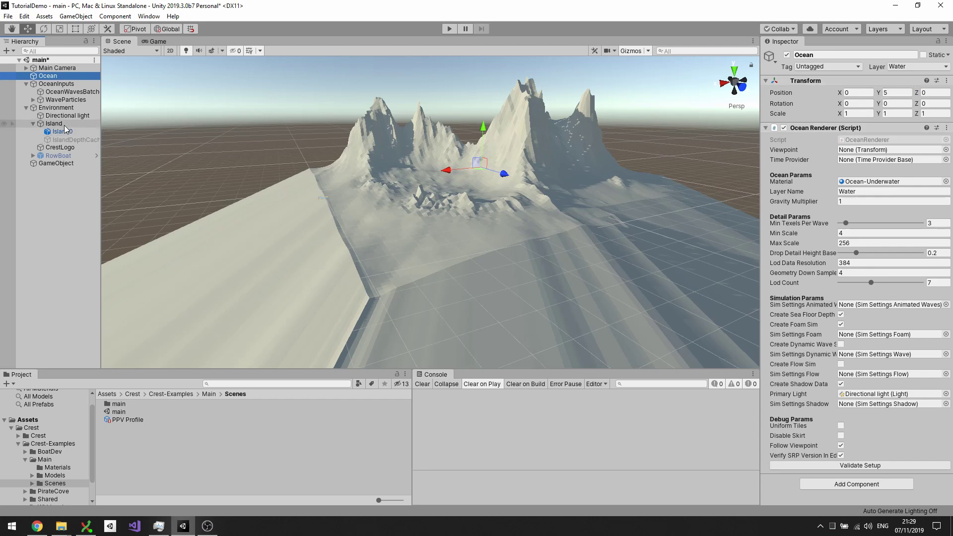
click(62, 164)
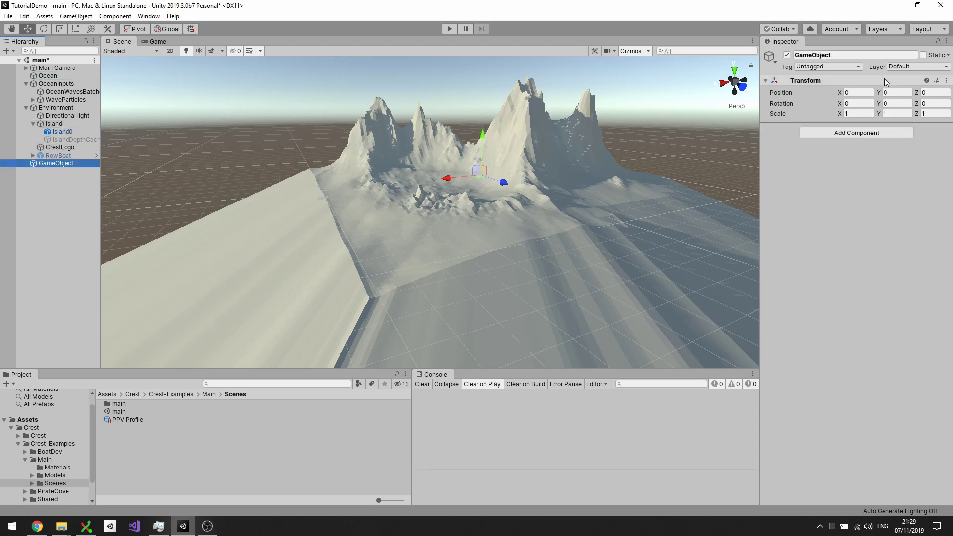
click(896, 93)
text(5)
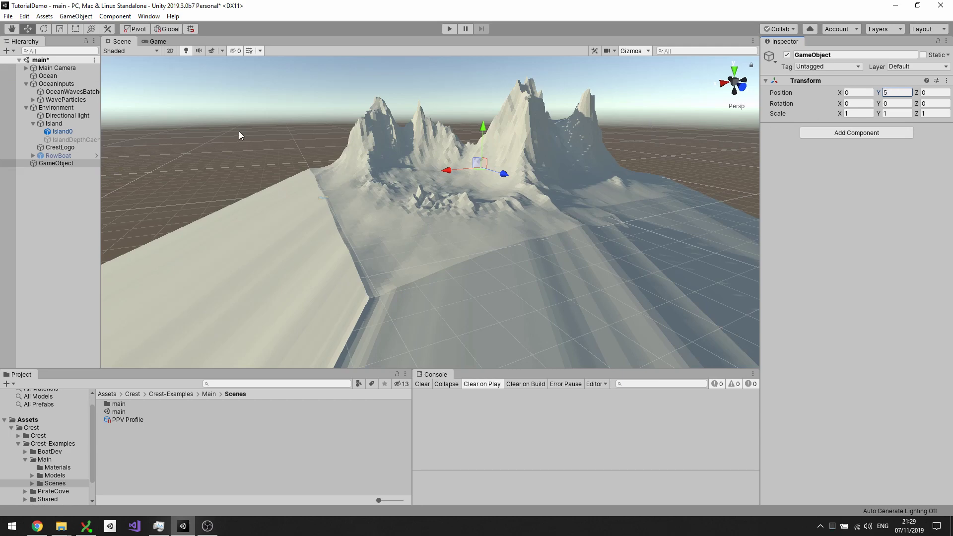
click(850, 53)
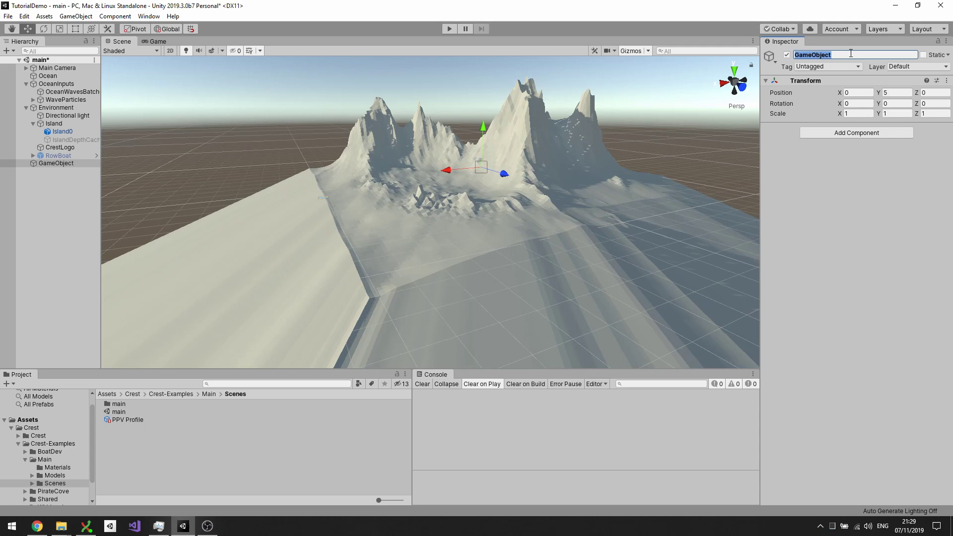
text(DepthCache)
Add an Ocean Depth Cache component to the DepthCache object.
click(807, 132)
text(dp)
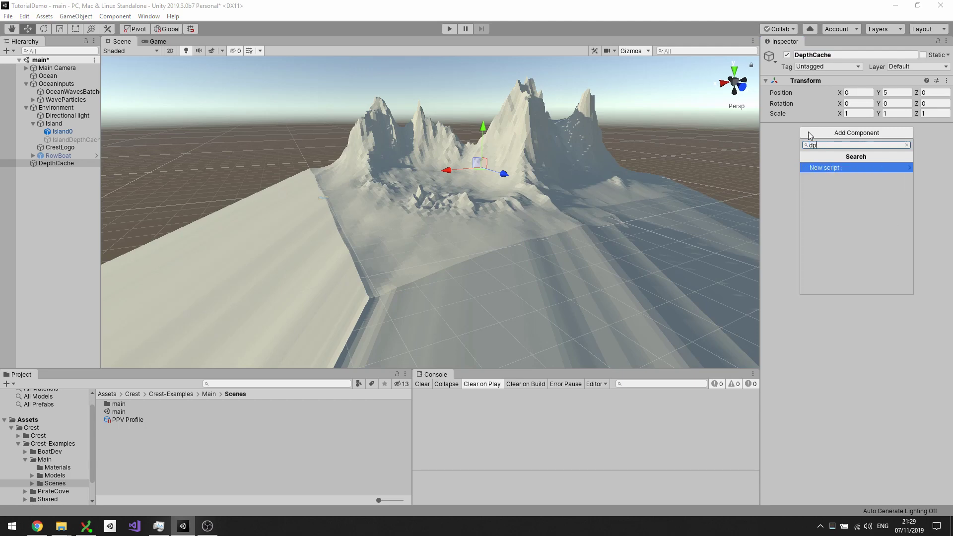
text(eth)
key(BackSpace)
key(BackSpace)
key(BackSpace)
key(BackSpace)
key(BackSpace)
text(depth)
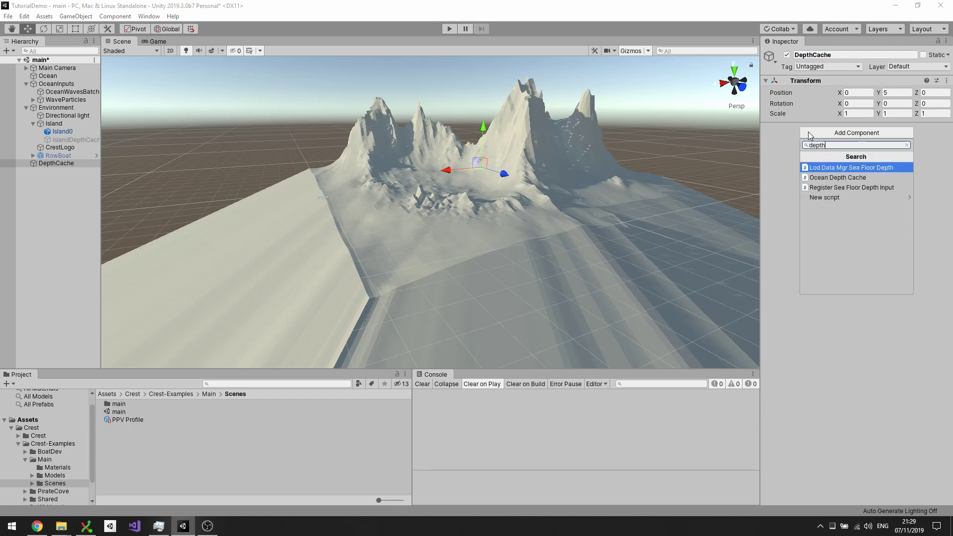
key(Down)
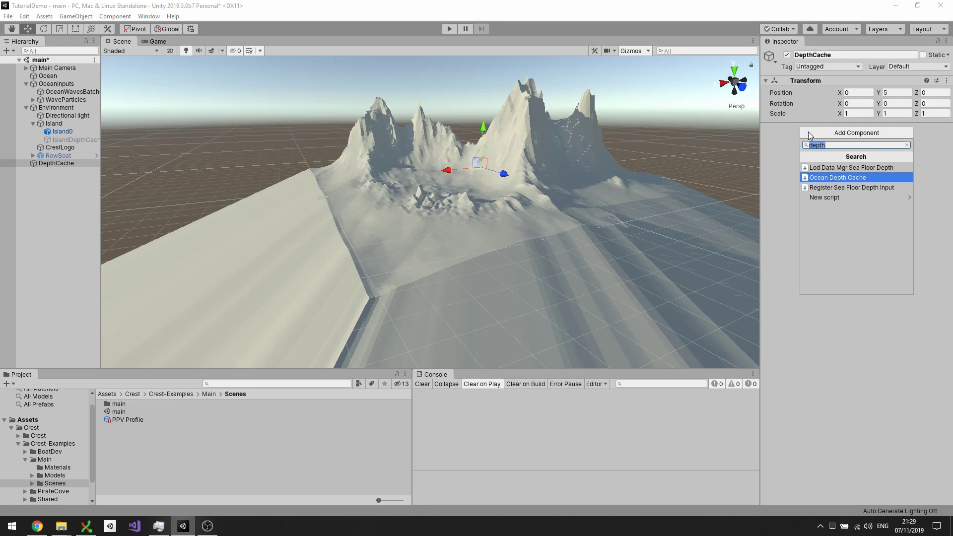
key(Return)
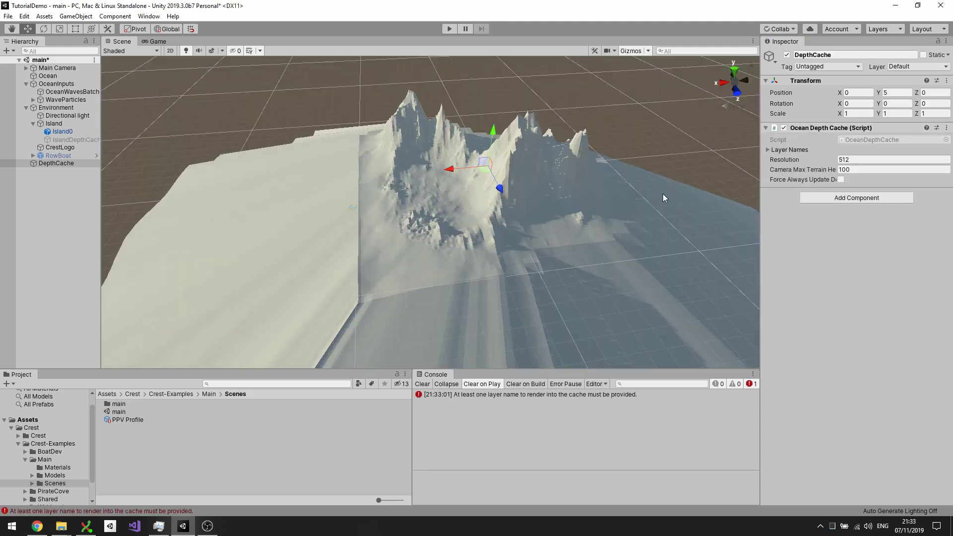
Try scaling the DepthCache object freehand to about 11.2 along X and about 16 along Z.
key(r)
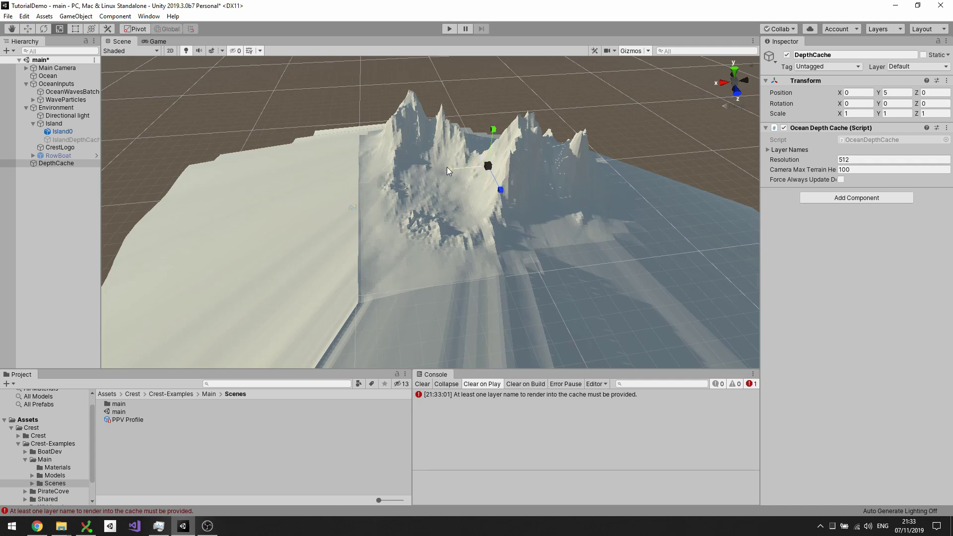
drag(84, 147, 263, 168)
drag(499, 191, 545, 290)
drag(601, 431, 630, 496)
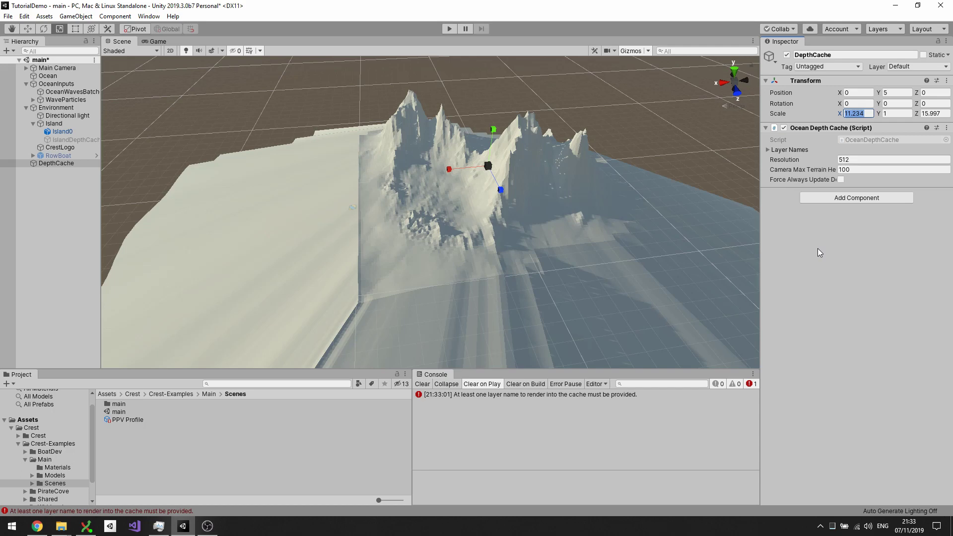
Set the DepthCache object's X and Z scale to 250.
text(50)
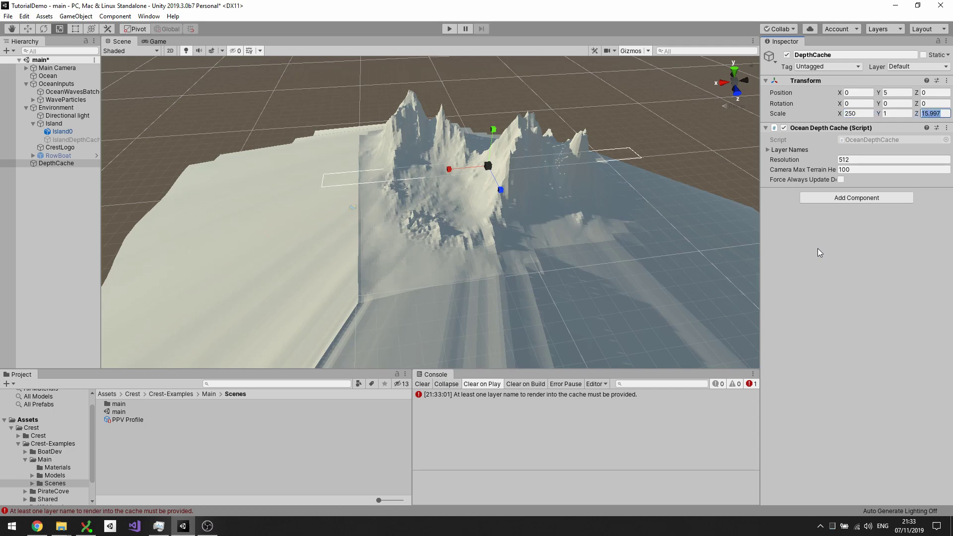
text(250)
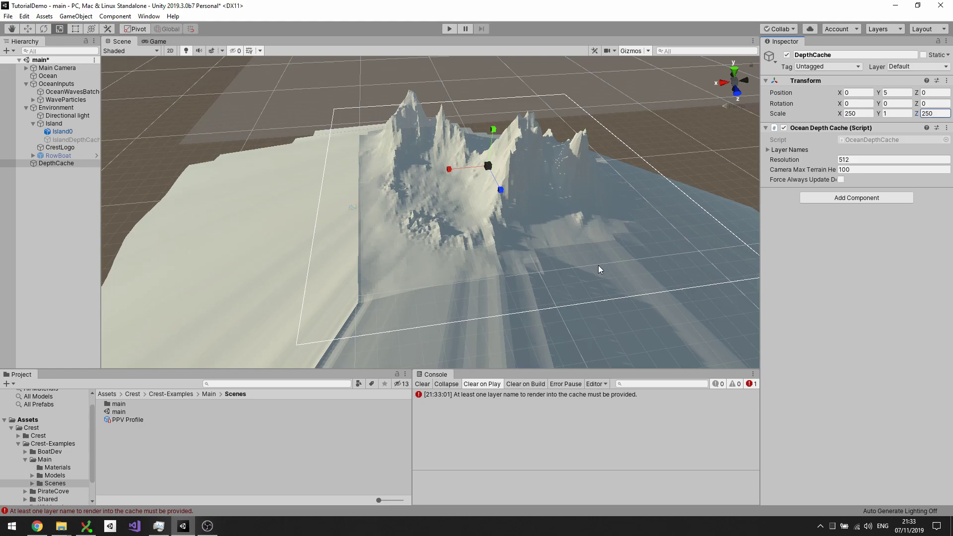
Check the gizmo visibility list, how the cache outline covers the island, and the descriptions of the Ocean Depth Cache settings.
alt+drag(516, 245, 630, 59)
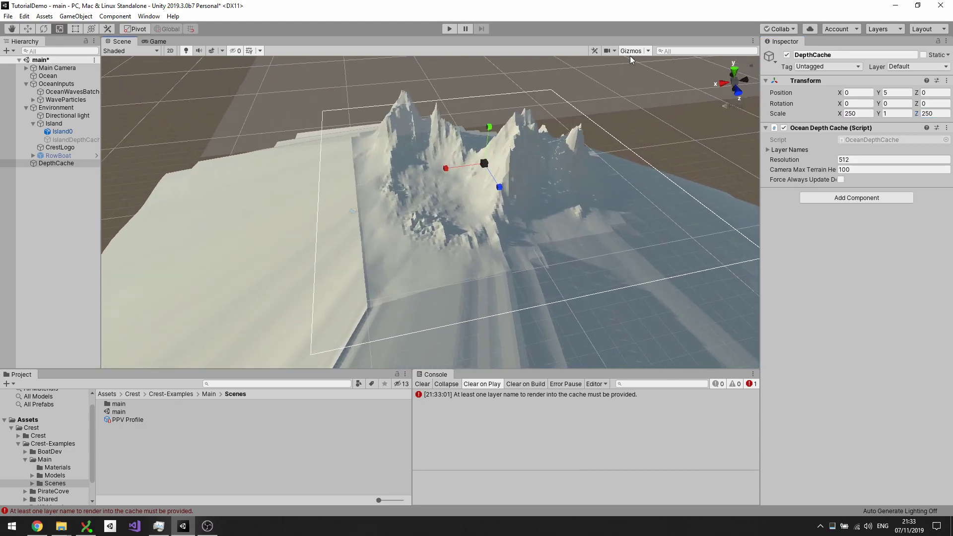
click(647, 51)
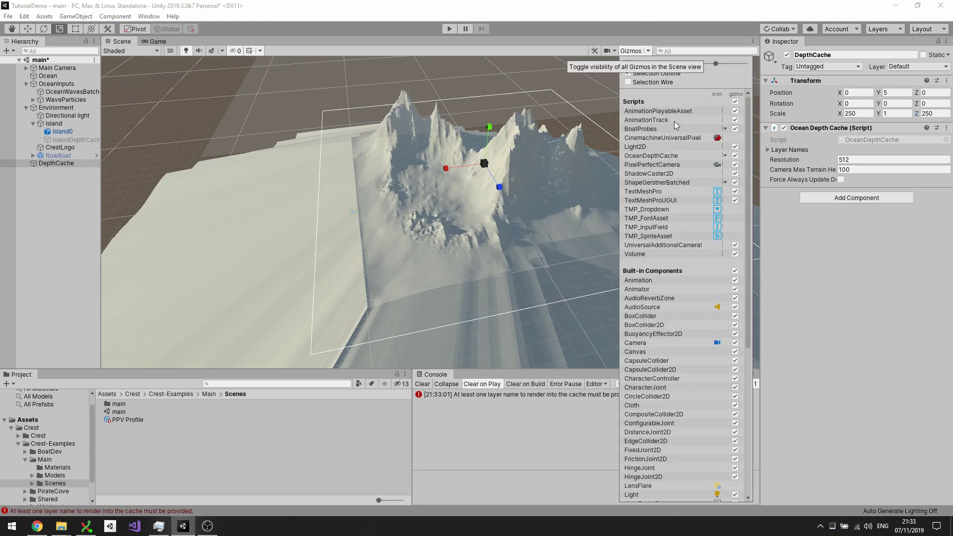
click(688, 4)
scroll(596, 215, up, 3)
scroll(596, 214, down, 4)
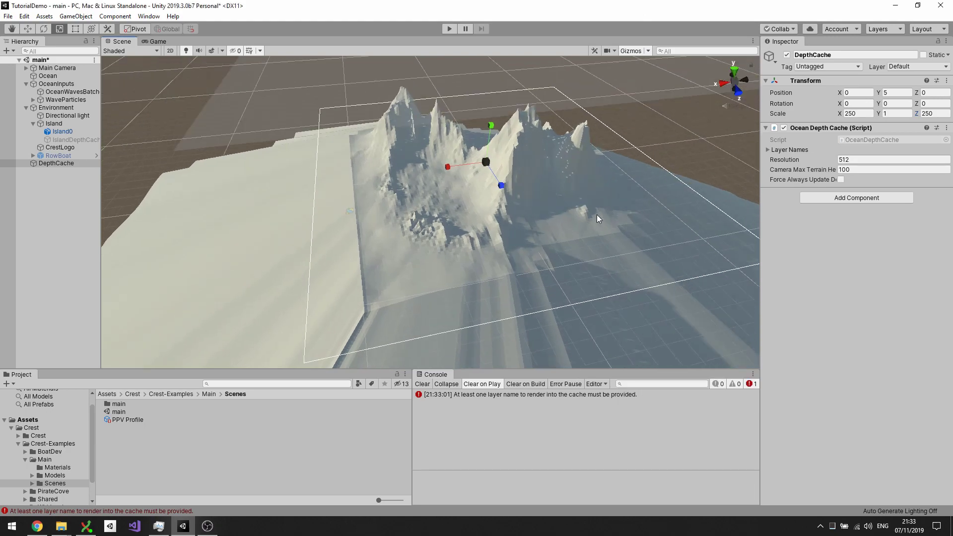
alt+drag(597, 215, 558, 169)
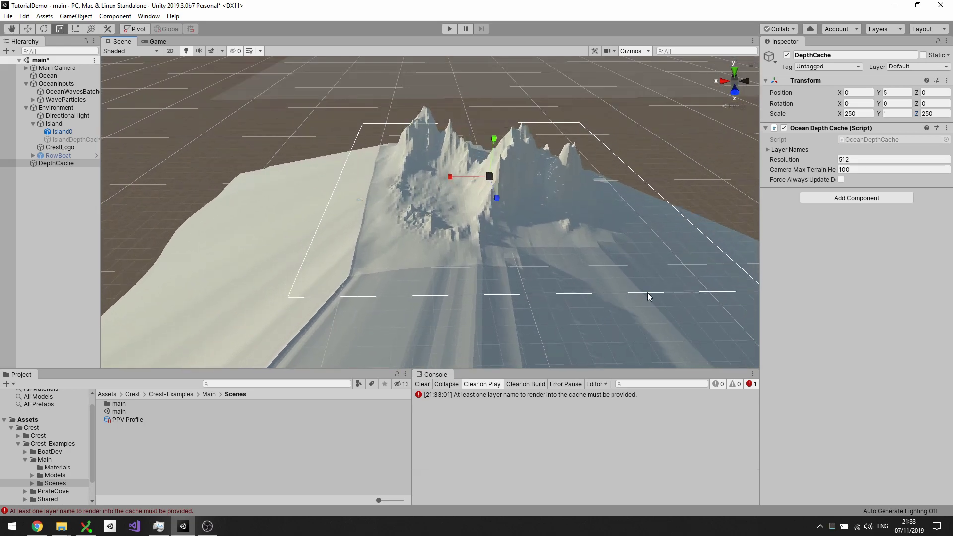
alt+drag(558, 220, 507, 214)
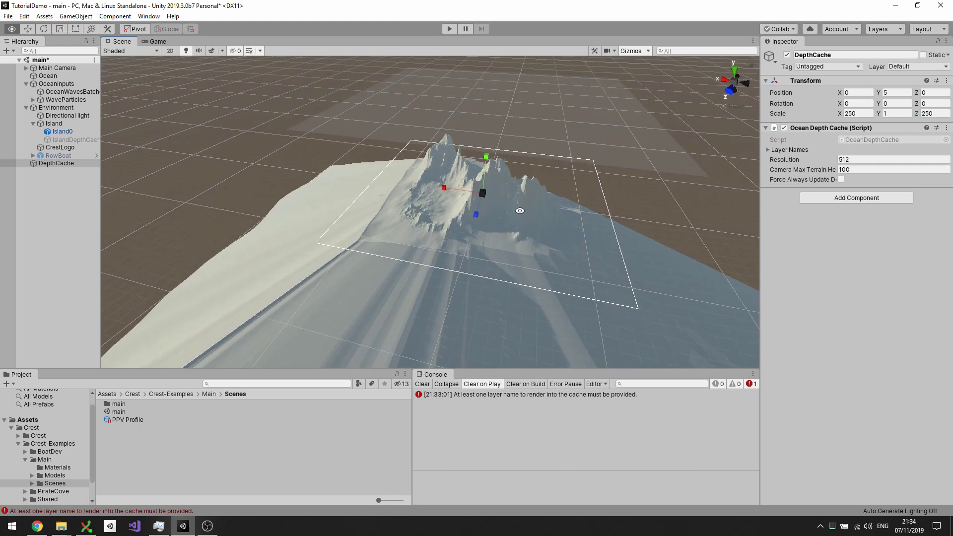
alt+drag(520, 211, 536, 213)
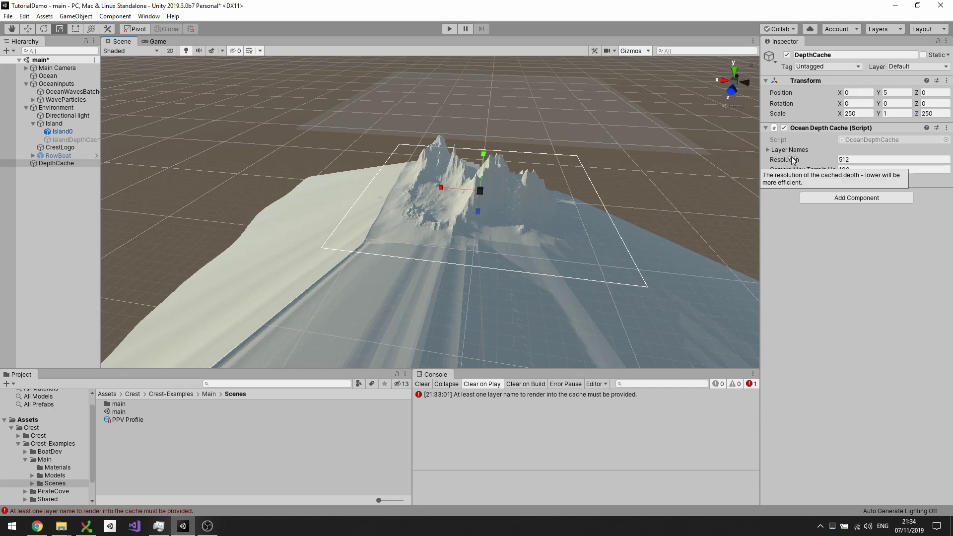
mouse_move(804, 173)
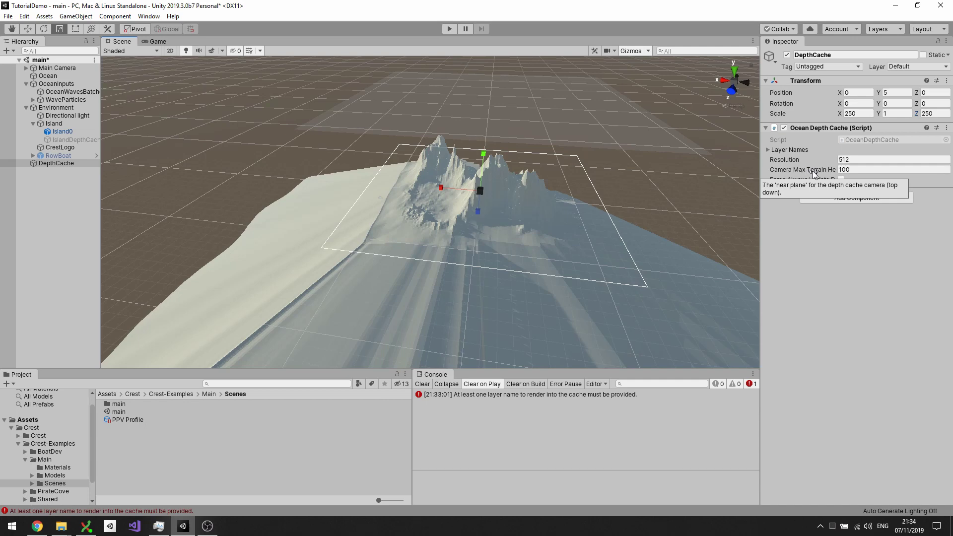
Set the Ocean Depth Cache's Camera Max Terrain Height to 50 and check its plane against the island's peaks.
click(864, 169)
text(50)
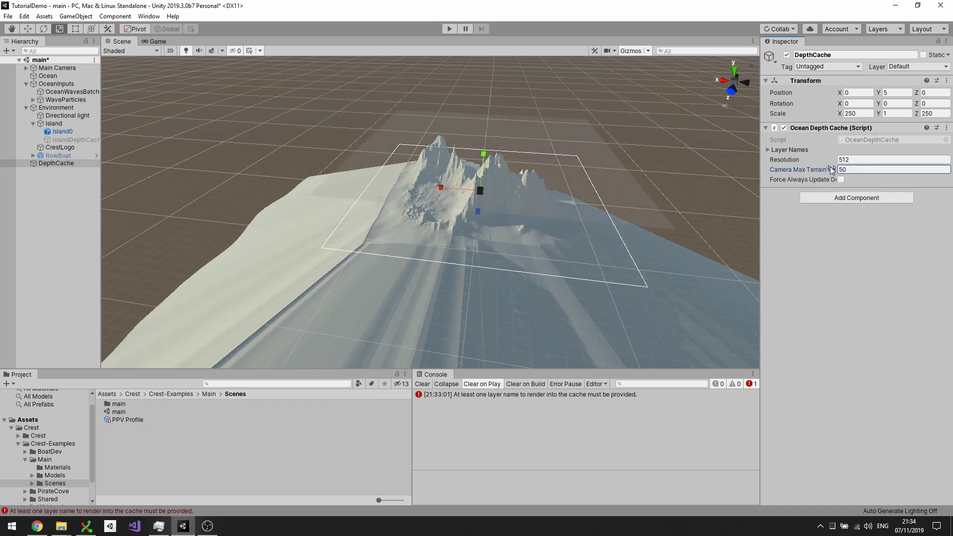
alt+drag(642, 186, 615, 119)
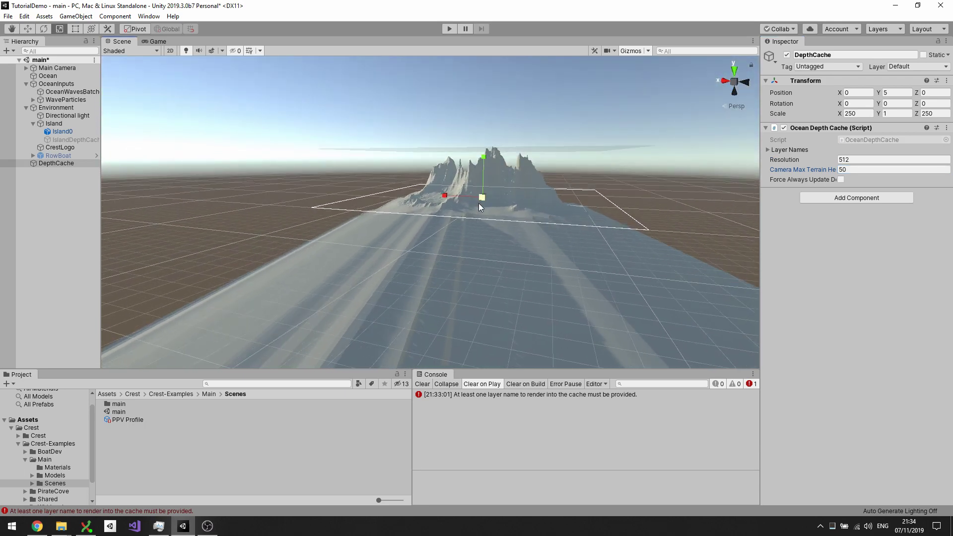
alt+drag(517, 198, 513, 260)
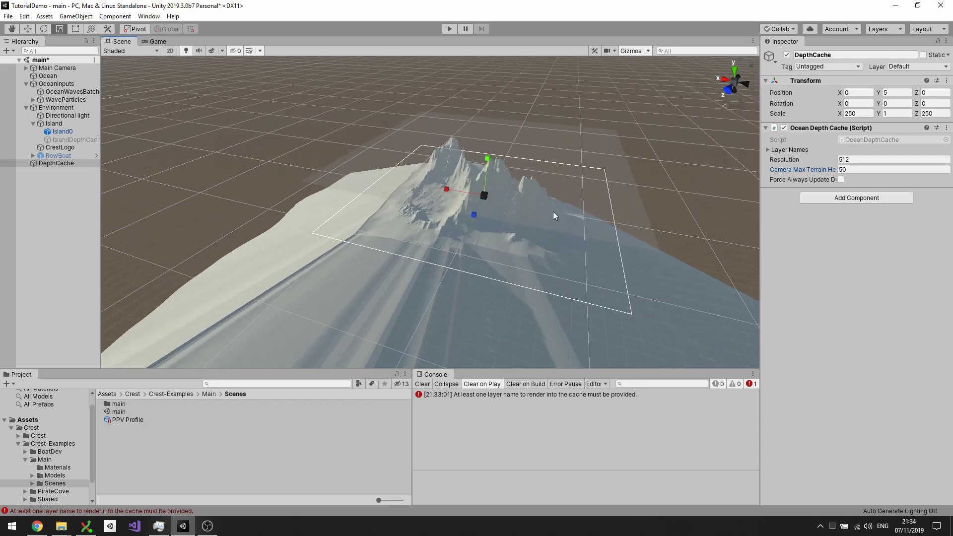
alt+drag(553, 211, 603, 217)
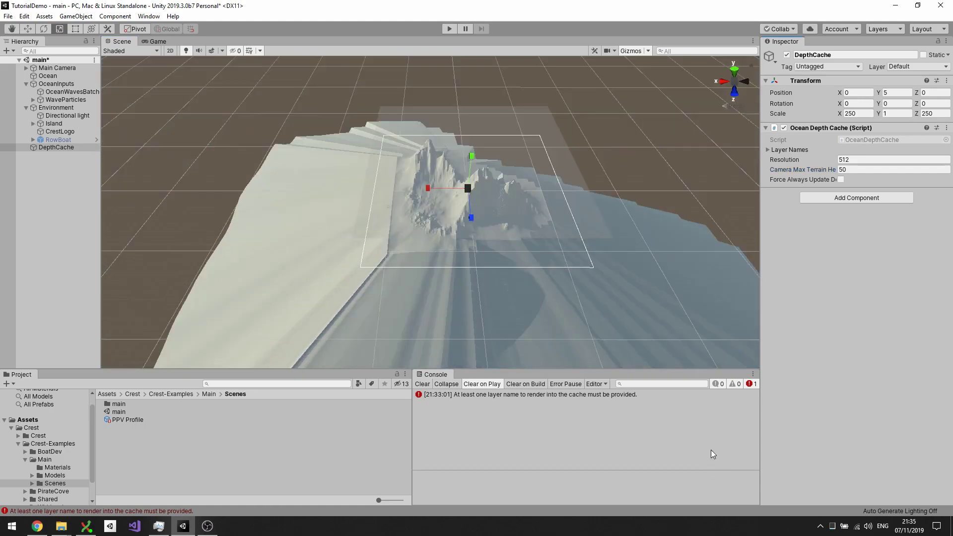
Check which layer the Island0 mesh uses and add one entry, Terrain, to the DepthCache object's Layer Names.
click(767, 149)
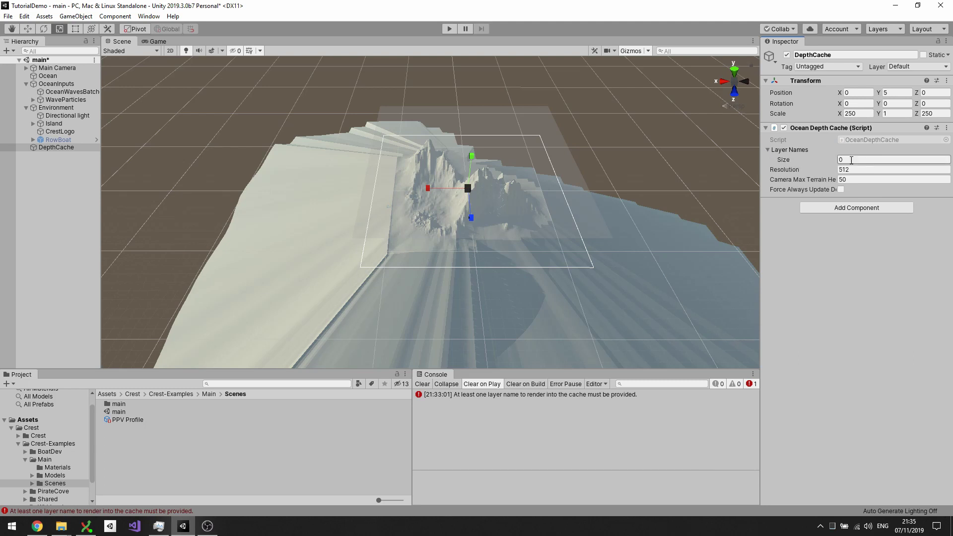
click(311, 247)
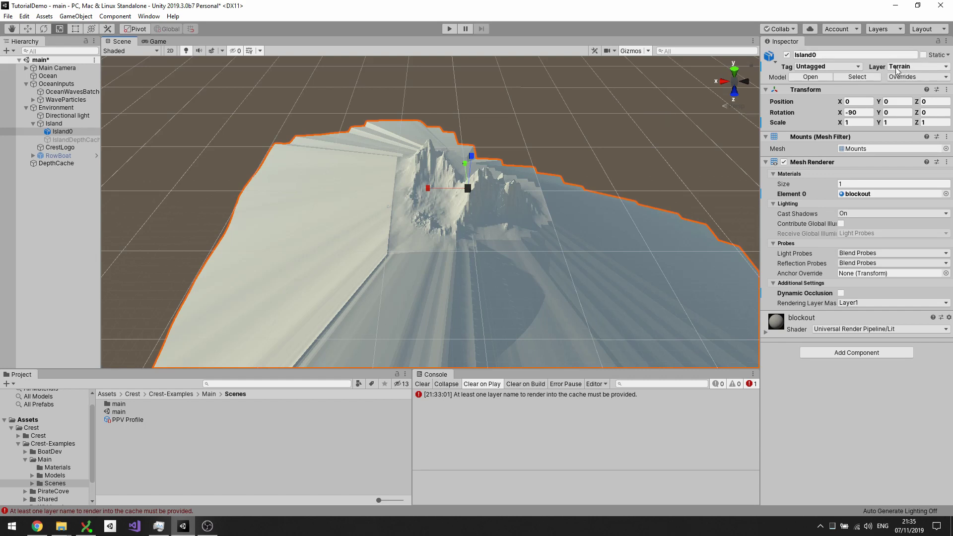
click(56, 163)
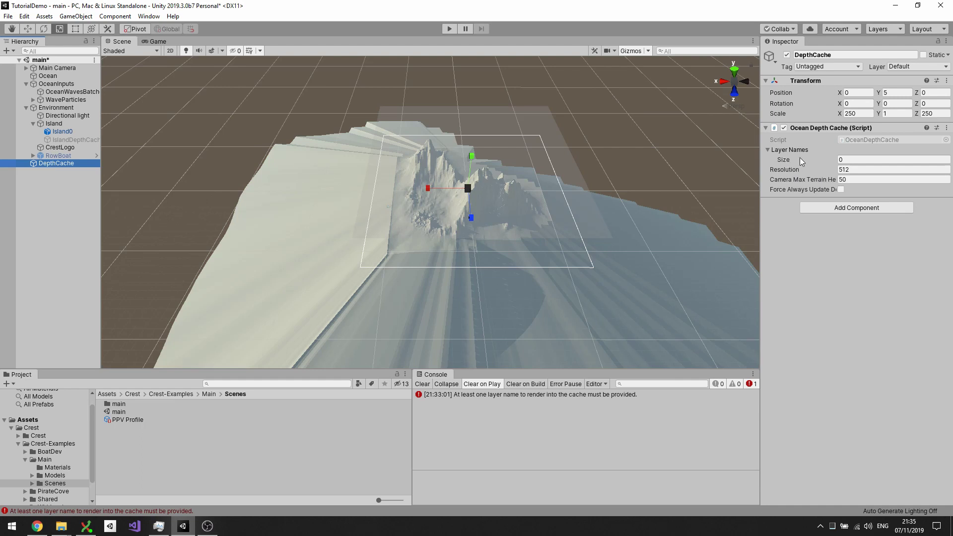
click(876, 159)
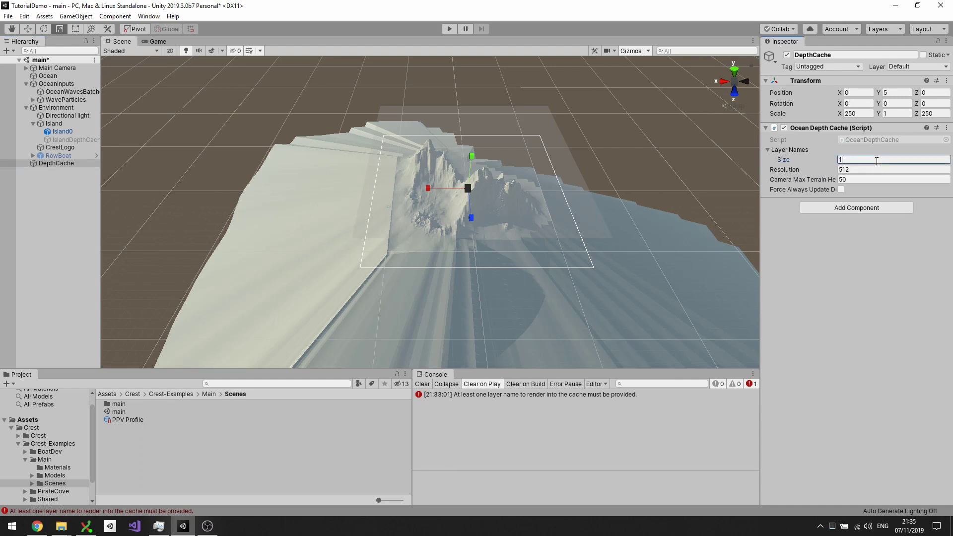
text(1)
key(Return)
click(866, 168)
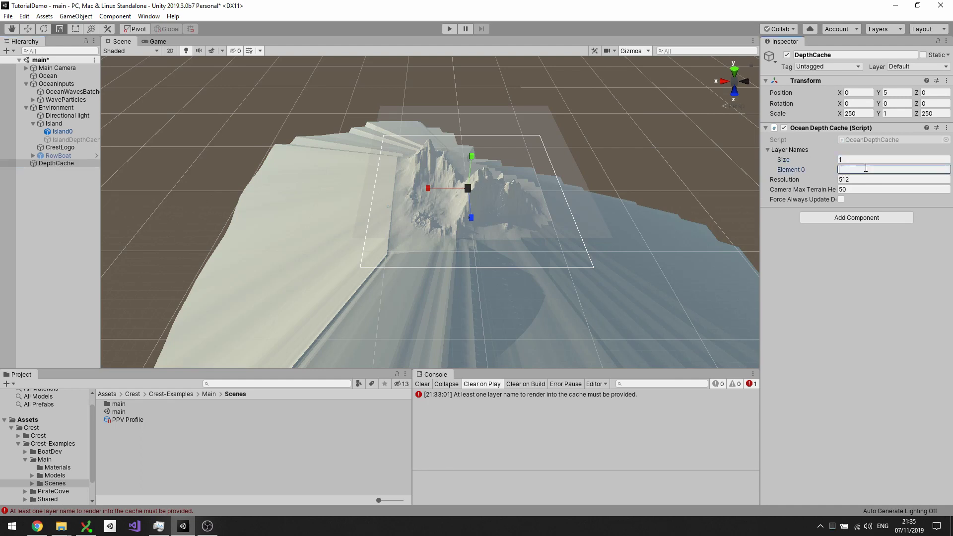
text(Terrain)
click(767, 150)
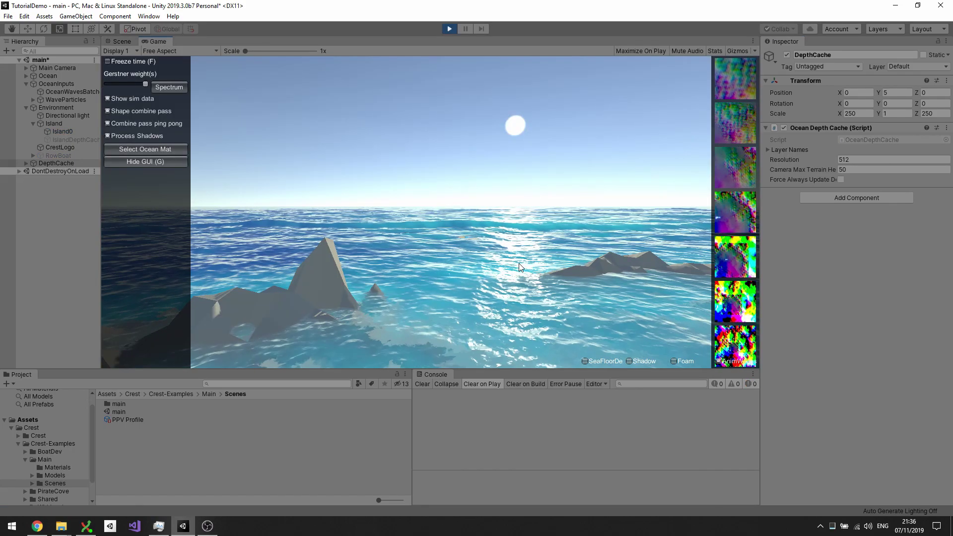
Fly around the island in play mode to examine the waves near the depth cache's boundary and the shore, and stop playing.
drag(519, 264, 731, 227)
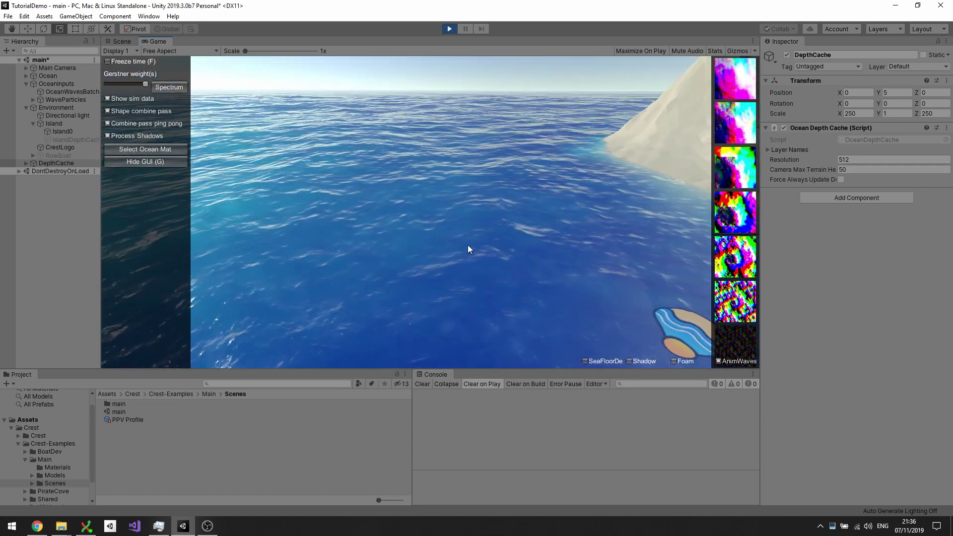
key(s)
drag(543, 207, 538, 215)
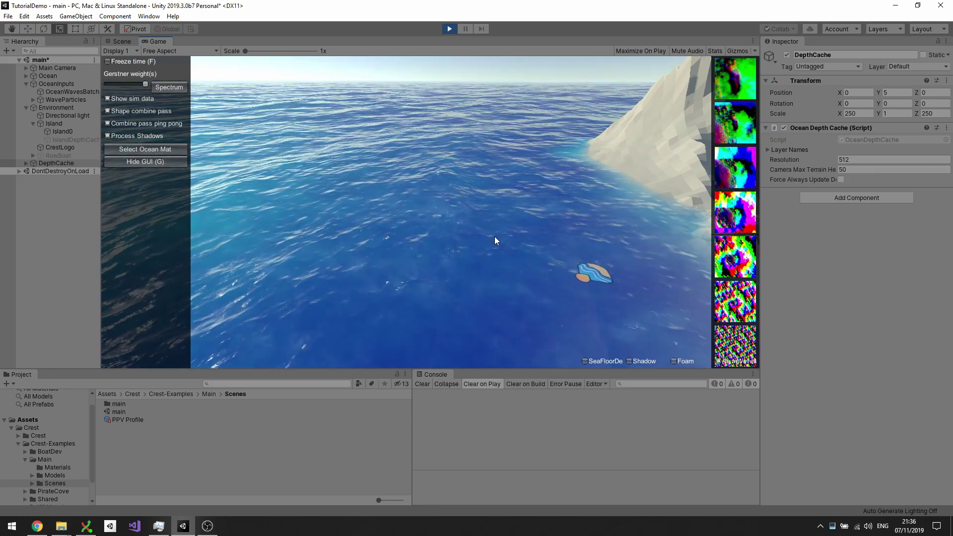
drag(494, 236, 534, 184)
key(s)
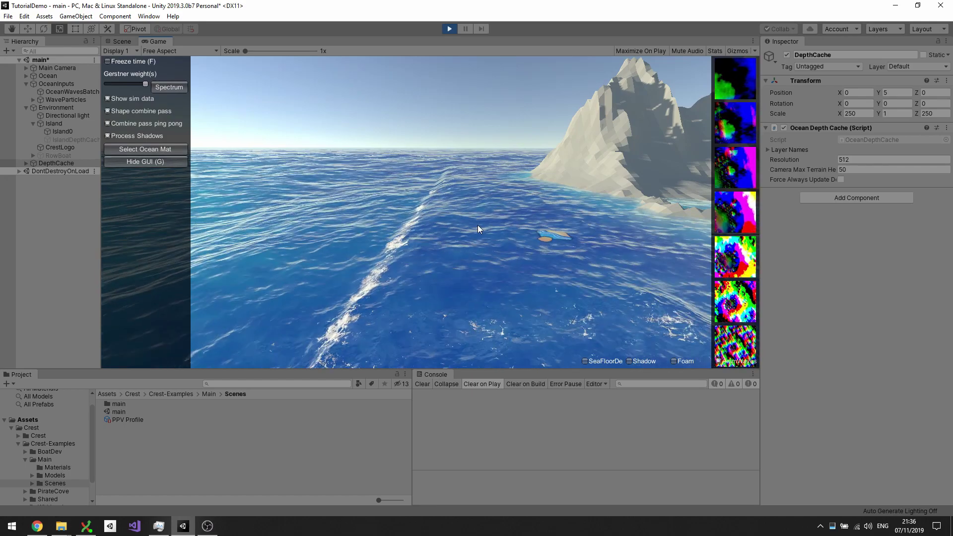
key(w)
drag(477, 225, 430, 239)
key(w)
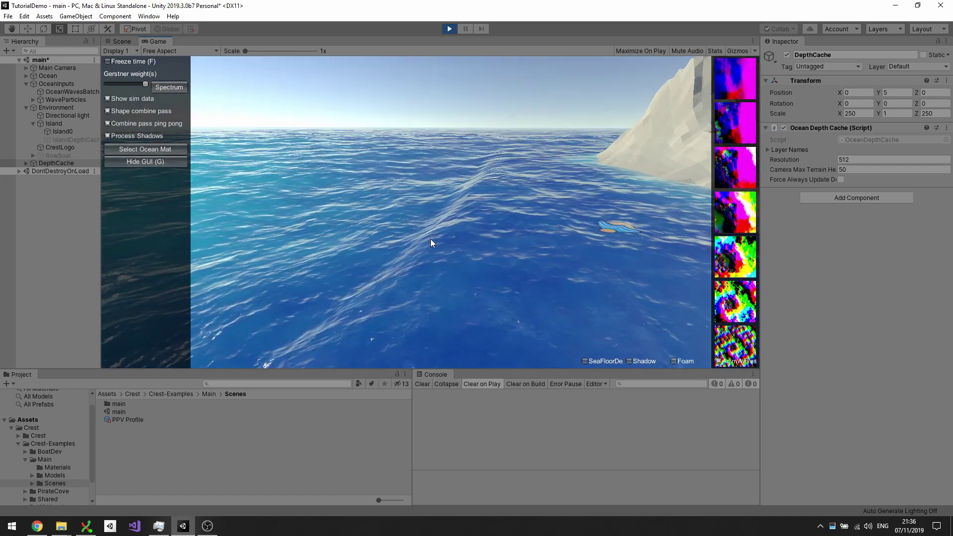
key(a)
drag(485, 225, 484, 226)
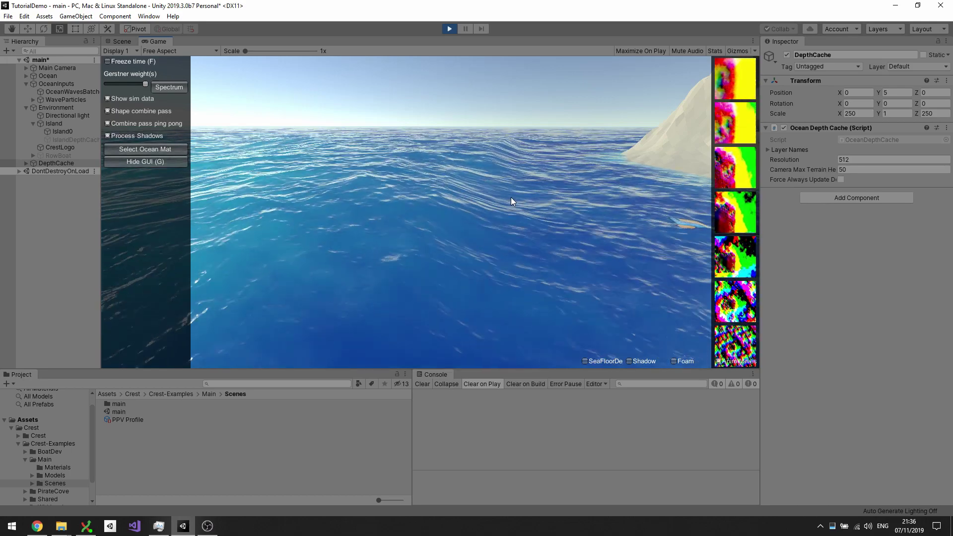
drag(552, 196, 691, 226)
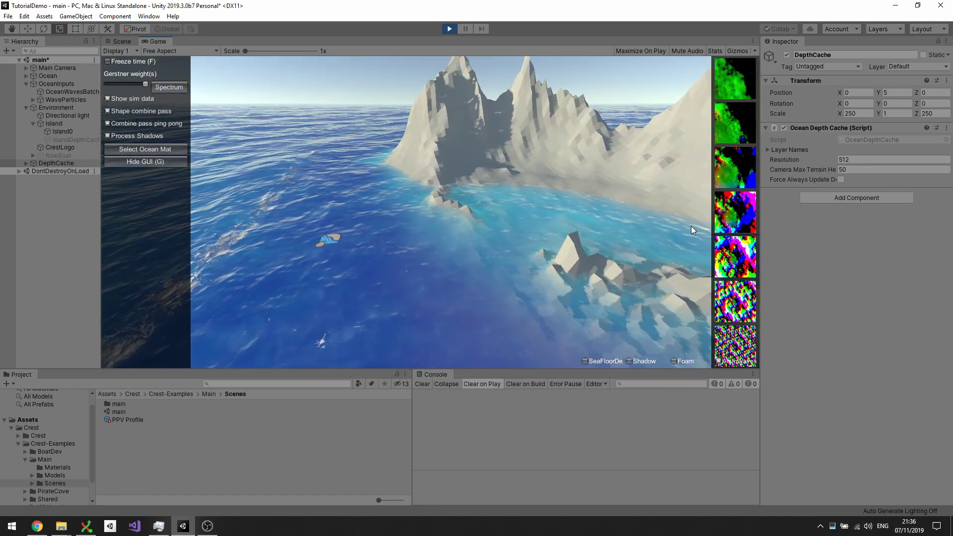
click(449, 29)
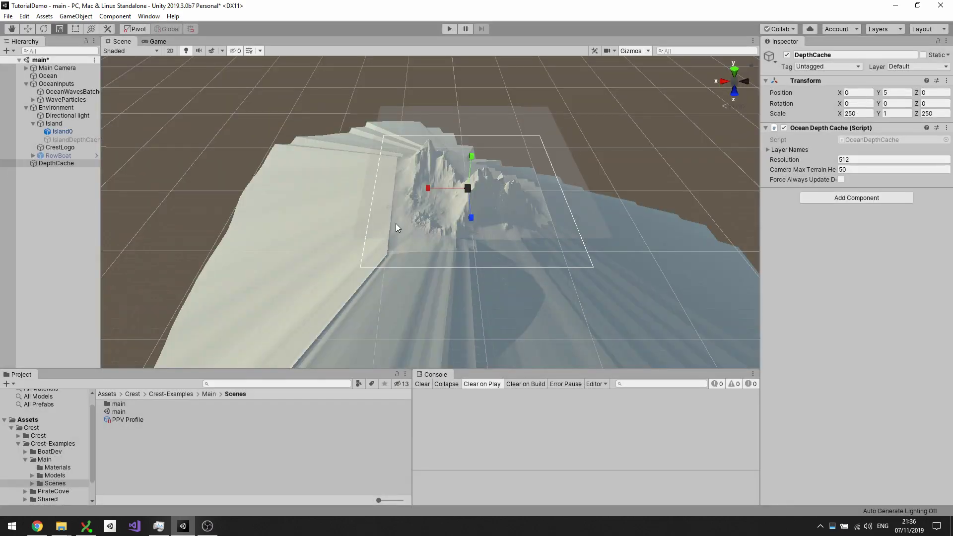
Examine from several angles how much of the island's surrounding underwater terrain the depth cache outline covers.
alt+drag(300, 207, 314, 197)
scroll(361, 200, up, 5)
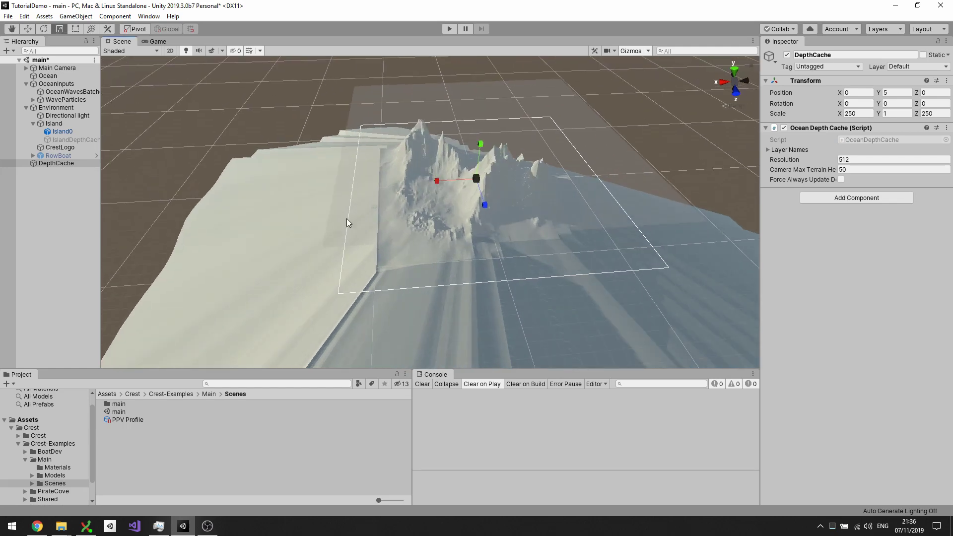
alt+drag(370, 245, 382, 182)
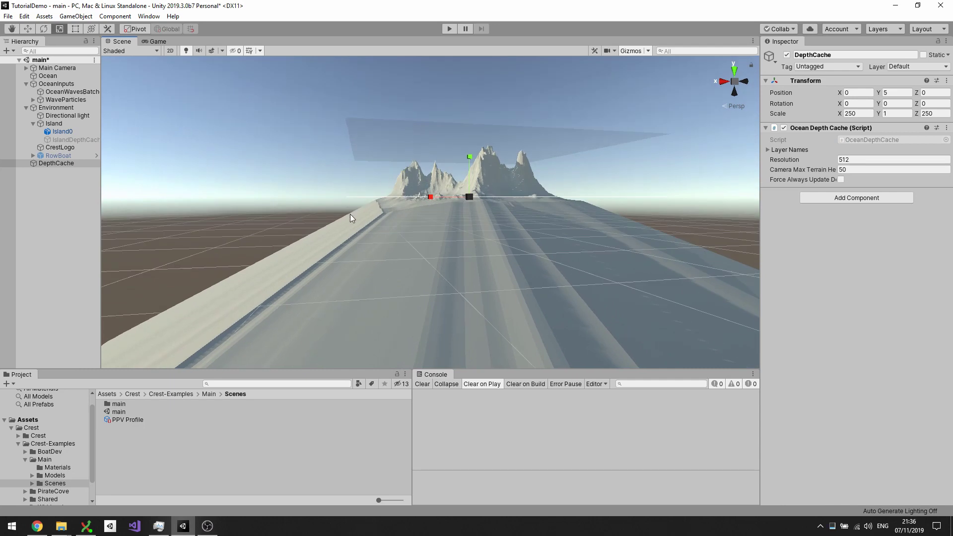
scroll(386, 269, down, 3)
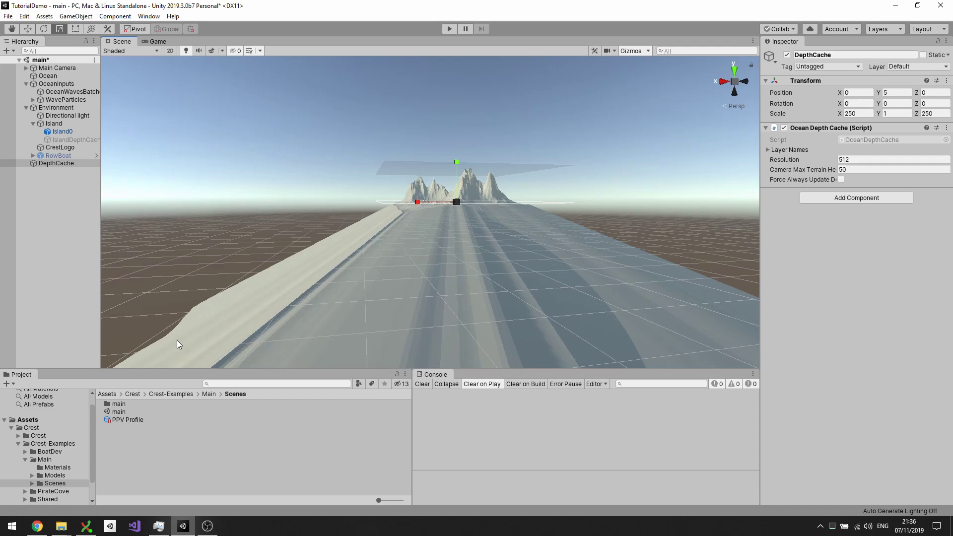
alt+drag(388, 253, 369, 314)
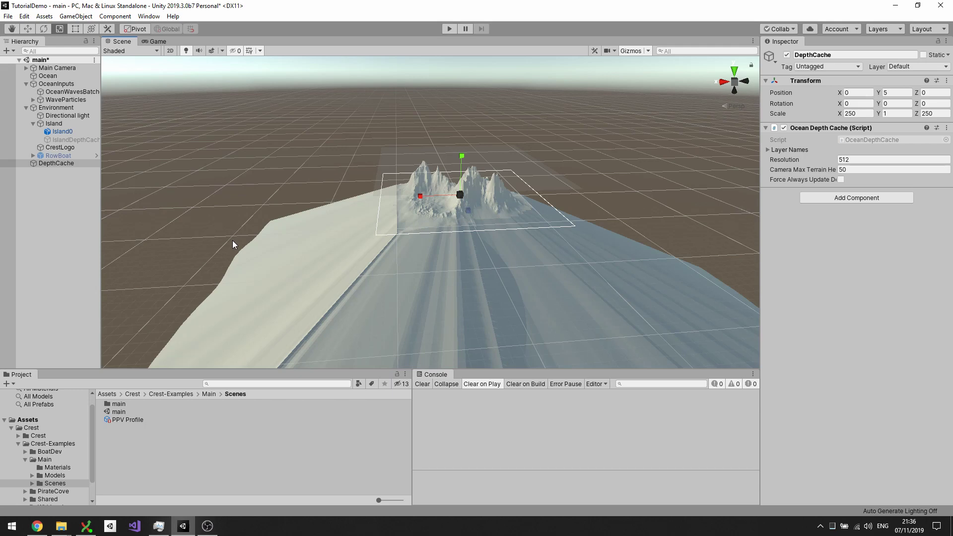
alt+drag(334, 218, 349, 291)
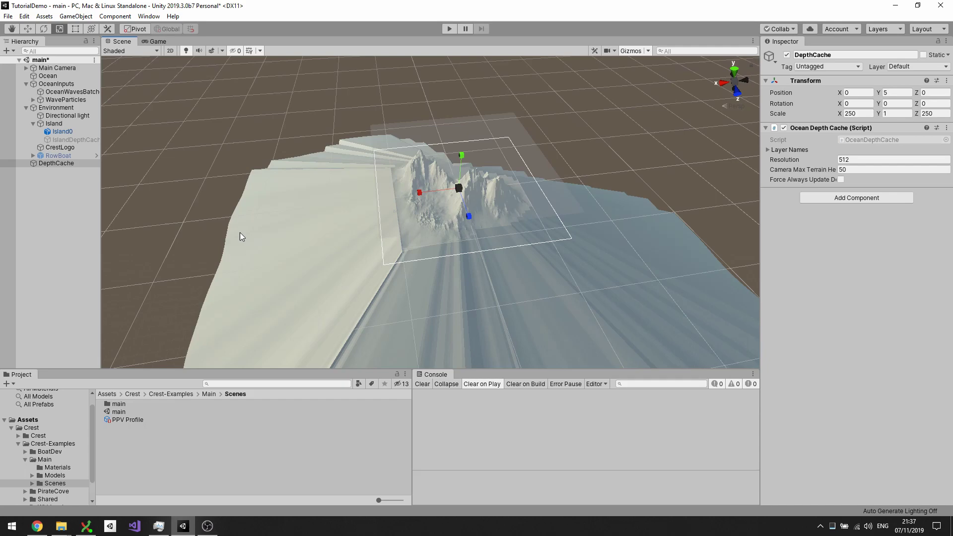
alt+drag(325, 227, 299, 141)
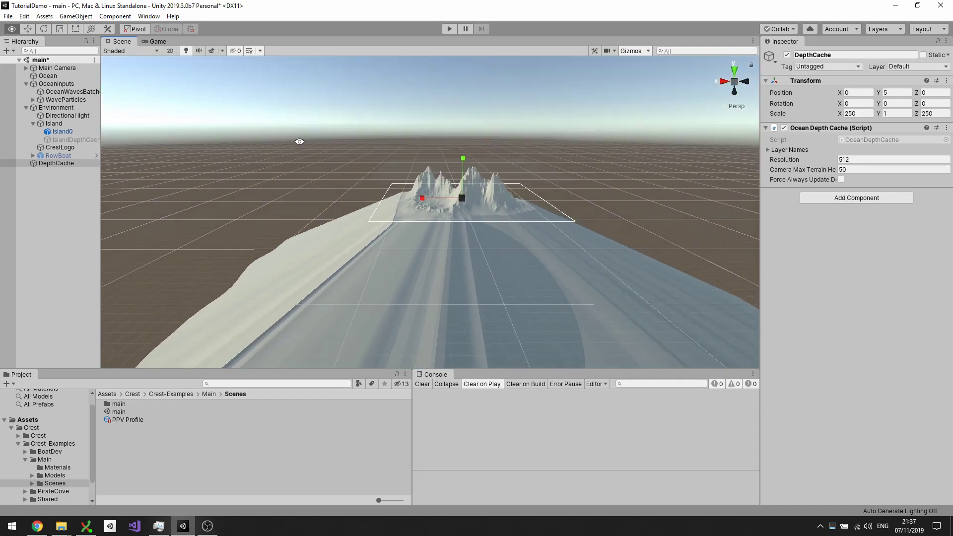
alt+drag(311, 207, 307, 286)
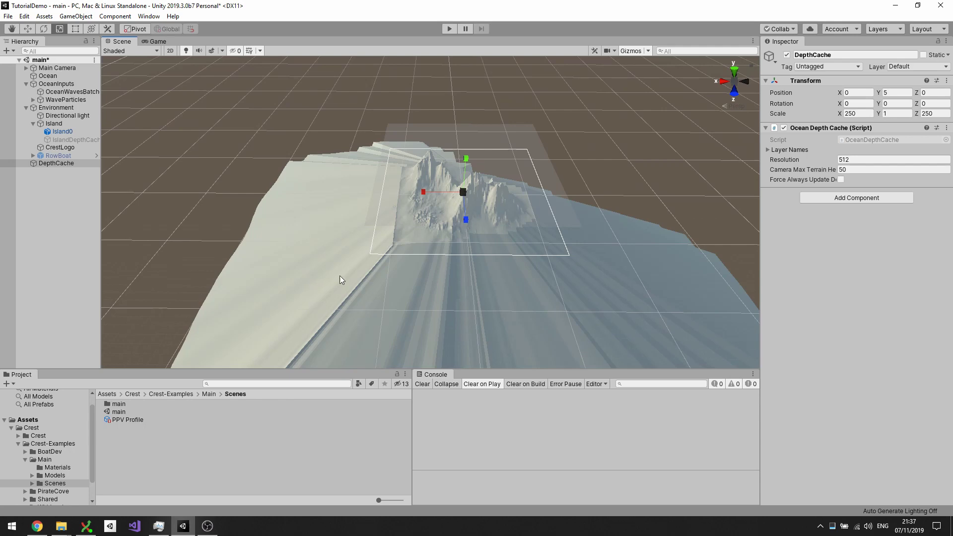
alt+drag(395, 267, 396, 288)
scroll(502, 221, up, 5)
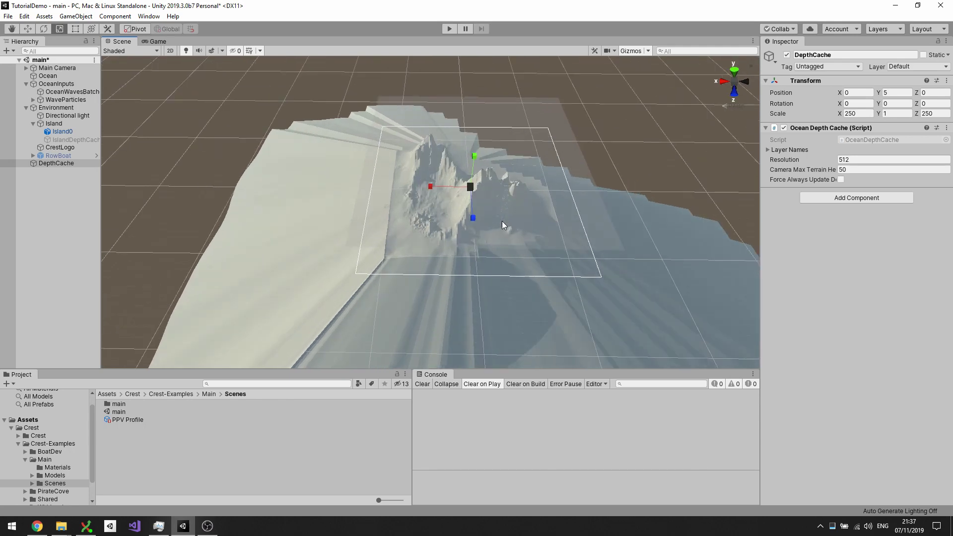
Scale the DepthCache object freehand to about 692 along X and 748 along Z, and set its Resolution to 256.
alt+drag(506, 302, 746, 227)
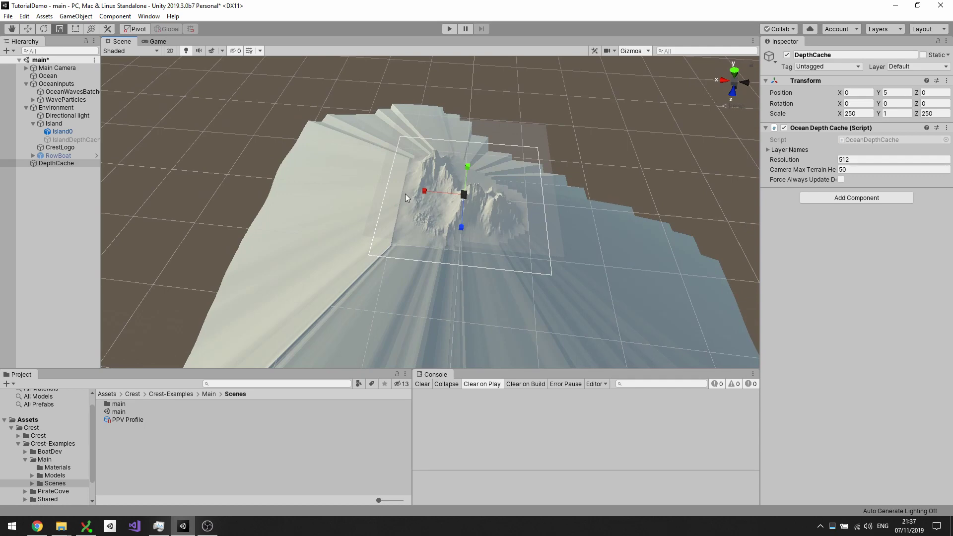
mouse_move(419, 190)
mouse_down()
mouse_move(344, 185)
mouse_move(418, 194)
mouse_up()
alt+drag(477, 257, 513, 366)
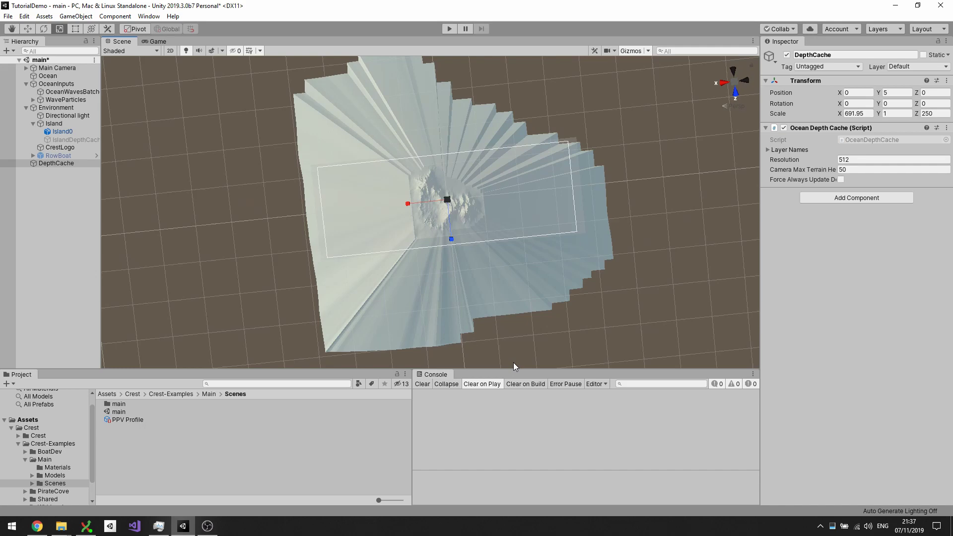
drag(450, 242, 446, 320)
alt+drag(507, 260, 496, 90)
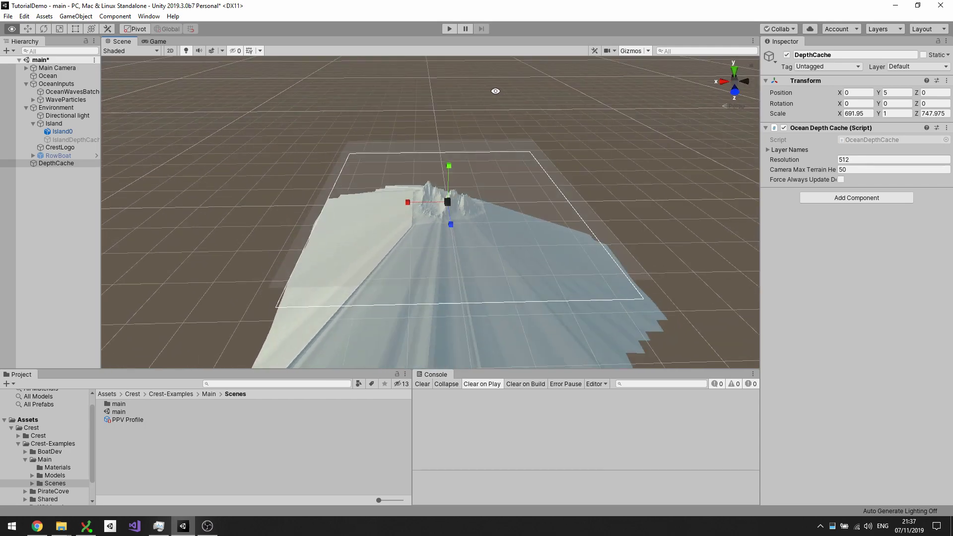
click(860, 160)
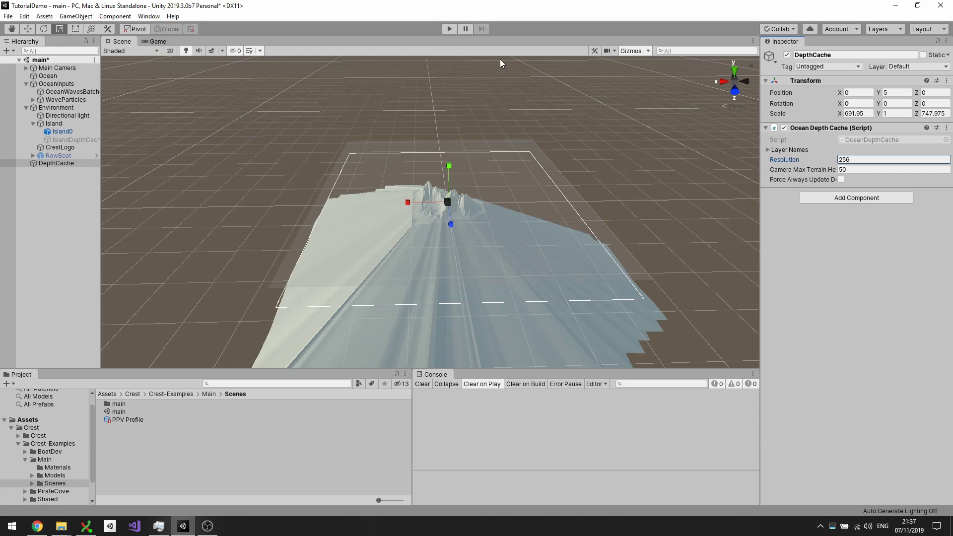
Run the scene and fly out from the island to examine the waves with the enlarged depth cache.
mouse_move(570, 219)
alt+mouse_down()
mouse_move(511, 287)
mouse_move(569, 230)
alt+mouse_up()
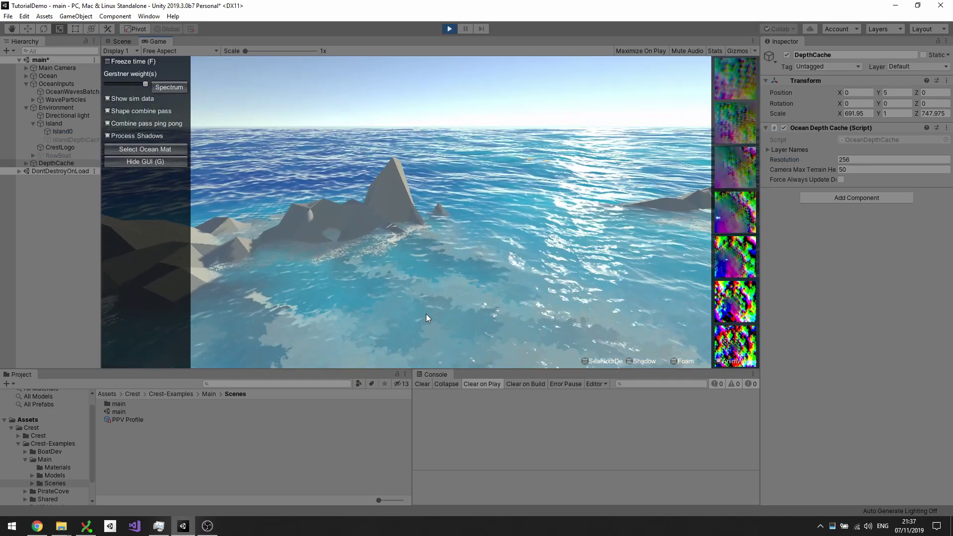
key(w)
drag(425, 313, 475, 309)
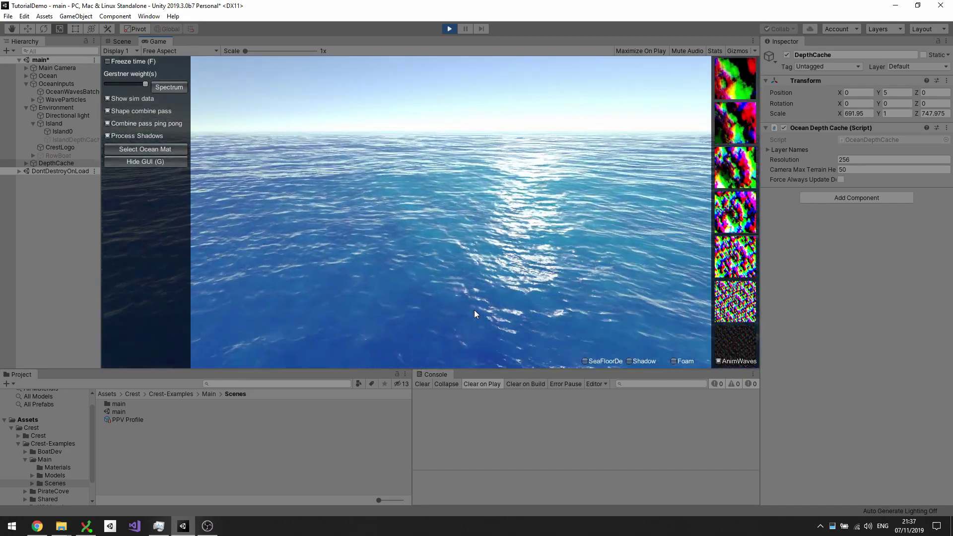
drag(475, 314, 918, 330)
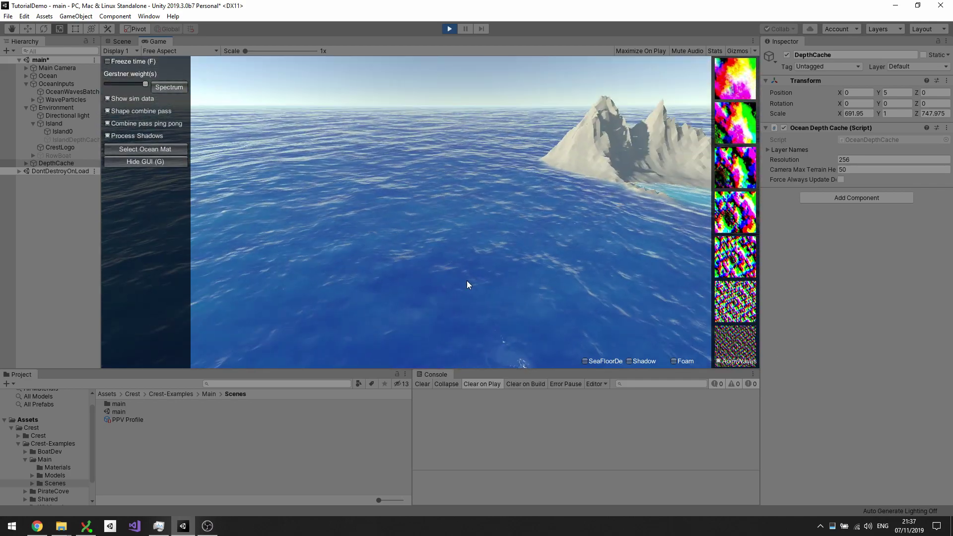
drag(467, 280, 451, 234)
key(w)
key(d)
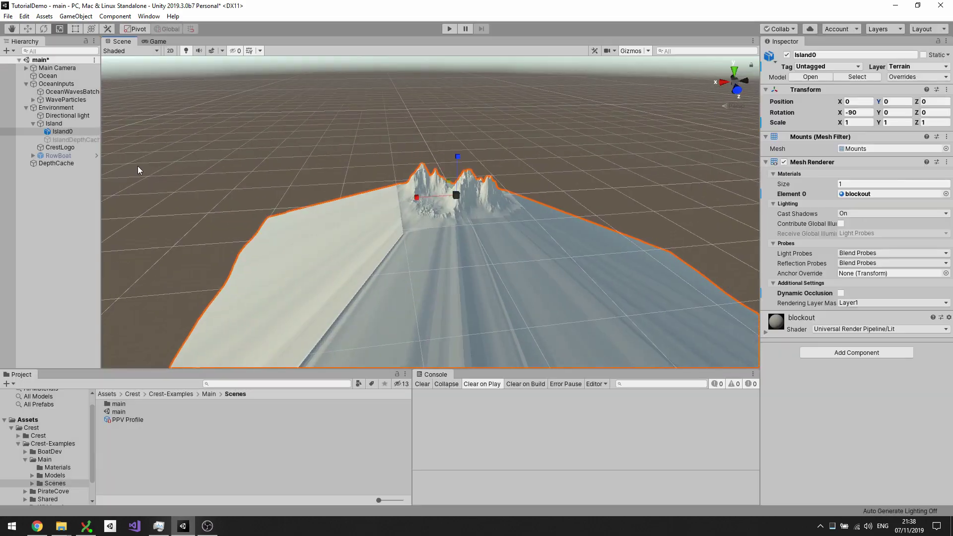
Select the DepthCache object and inspect its outline around the island up close.
click(56, 163)
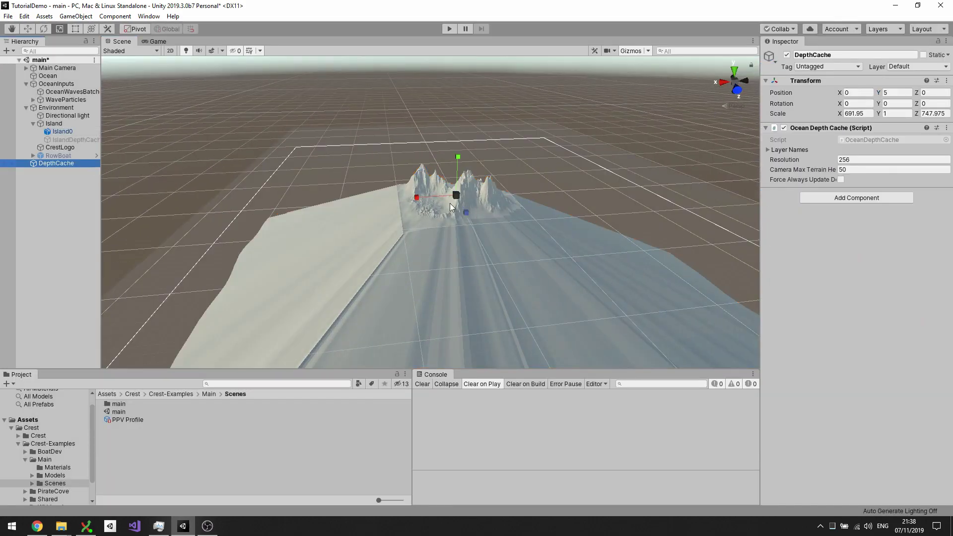
scroll(497, 217, up, 4)
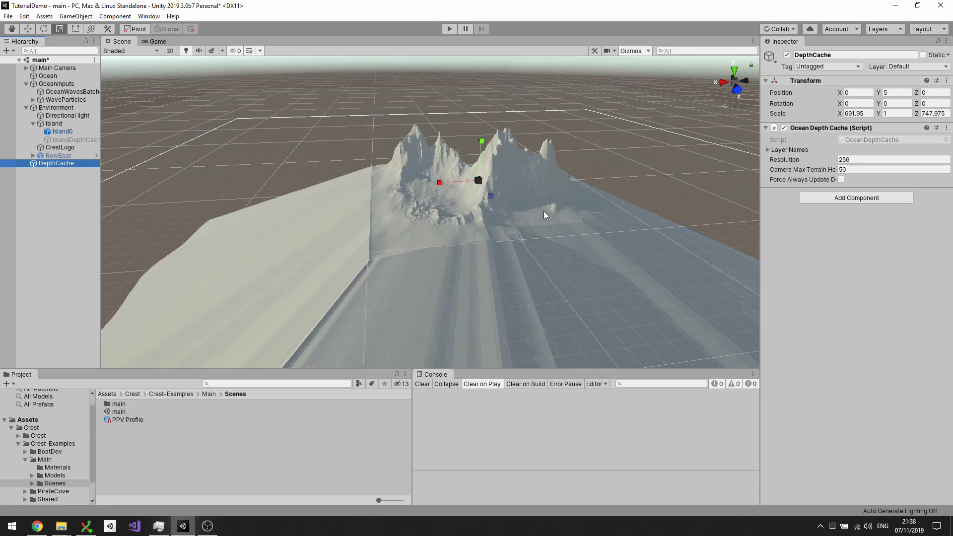
alt+drag(543, 210, 535, 214)
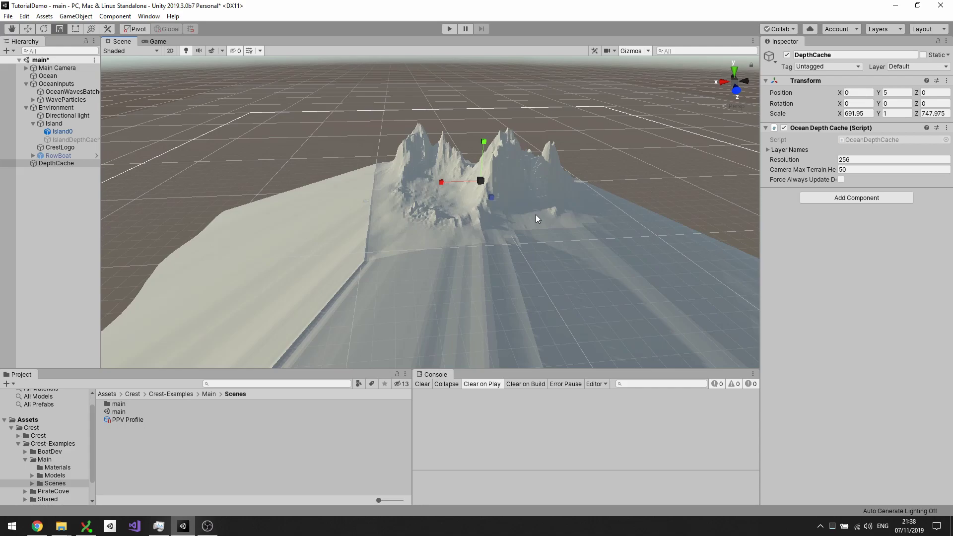